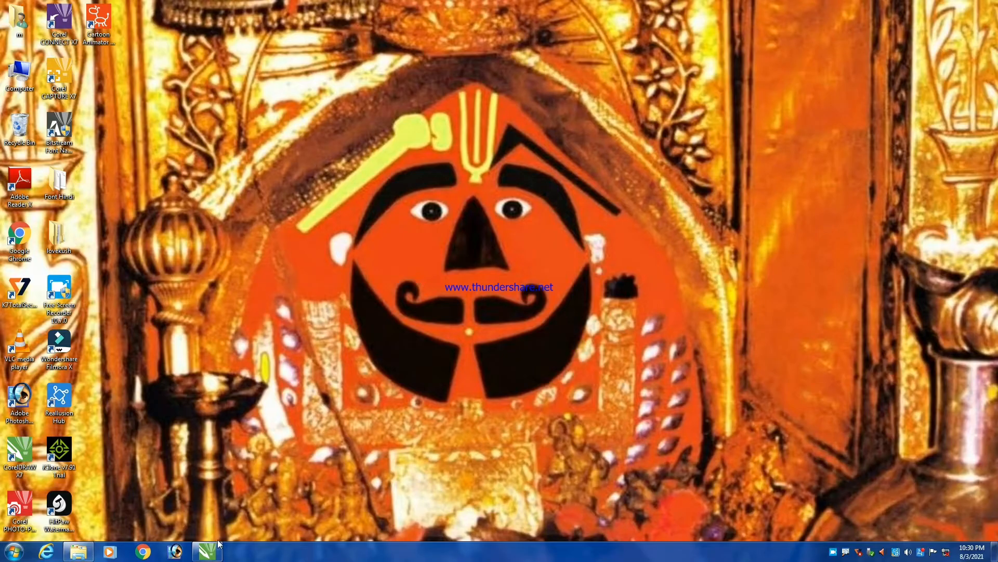
Step: Switch to CorelDRAW and set the width of the blank page in Untitled-1 to 6 inches
click(207, 551)
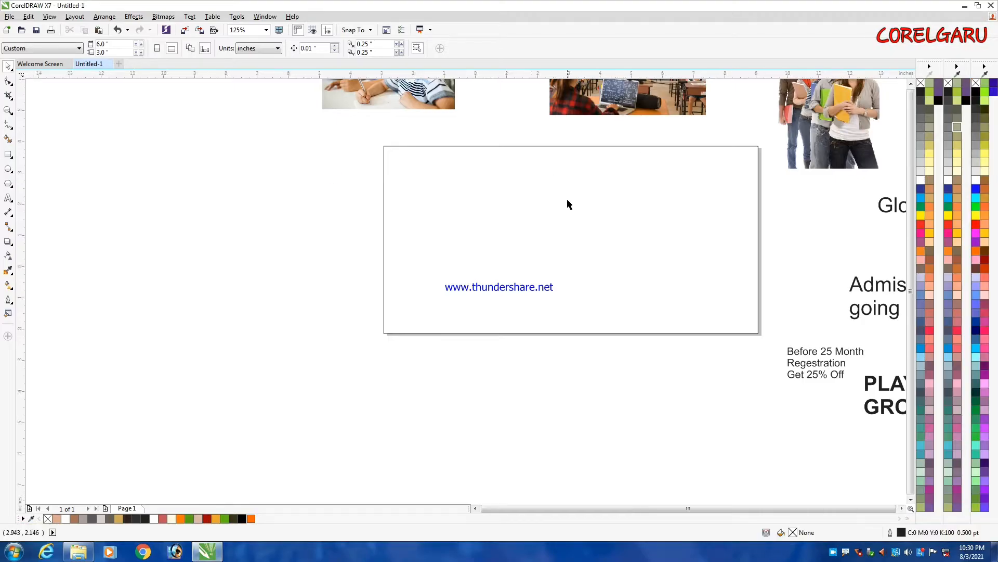
scroll(567, 198, down, 2)
scroll(622, 190, up, 2)
key(z)
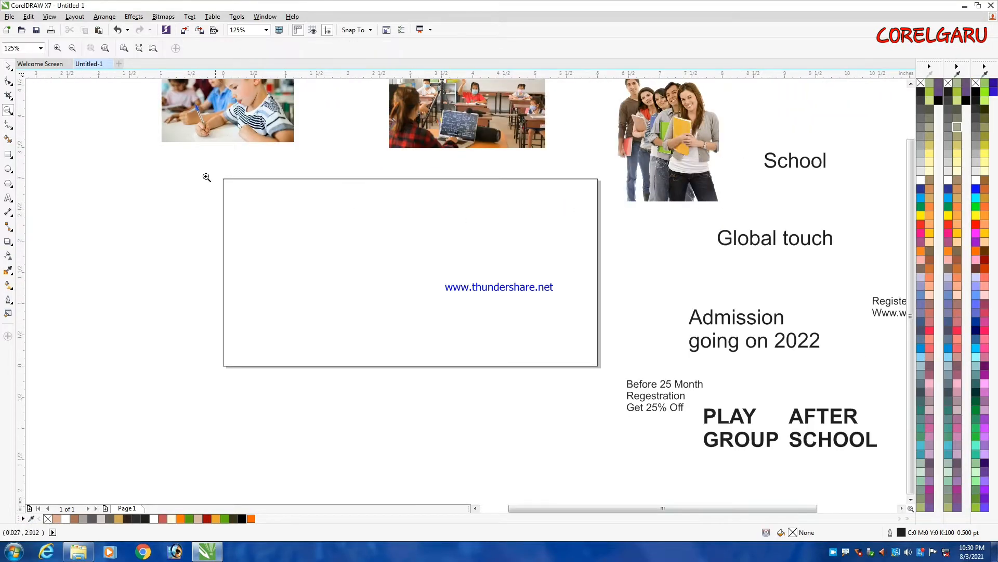
drag(173, 159, 623, 392)
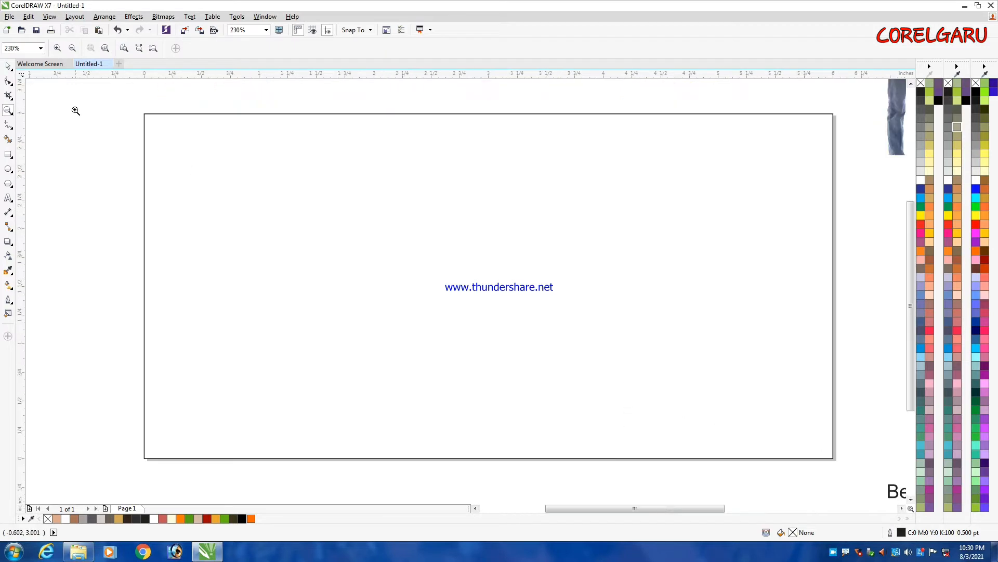
drag(74, 106, 853, 479)
key(space)
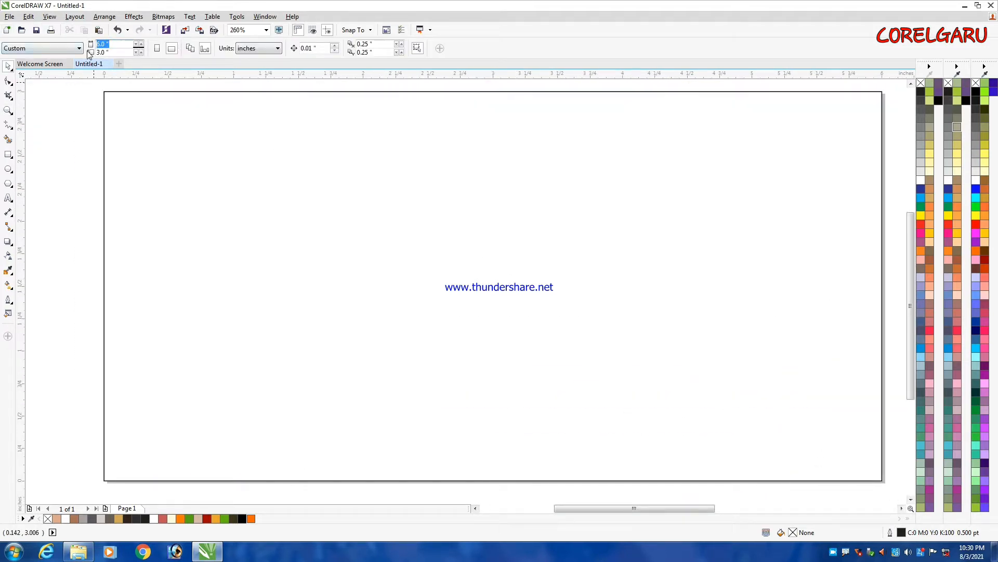
text(6)
key(Tab)
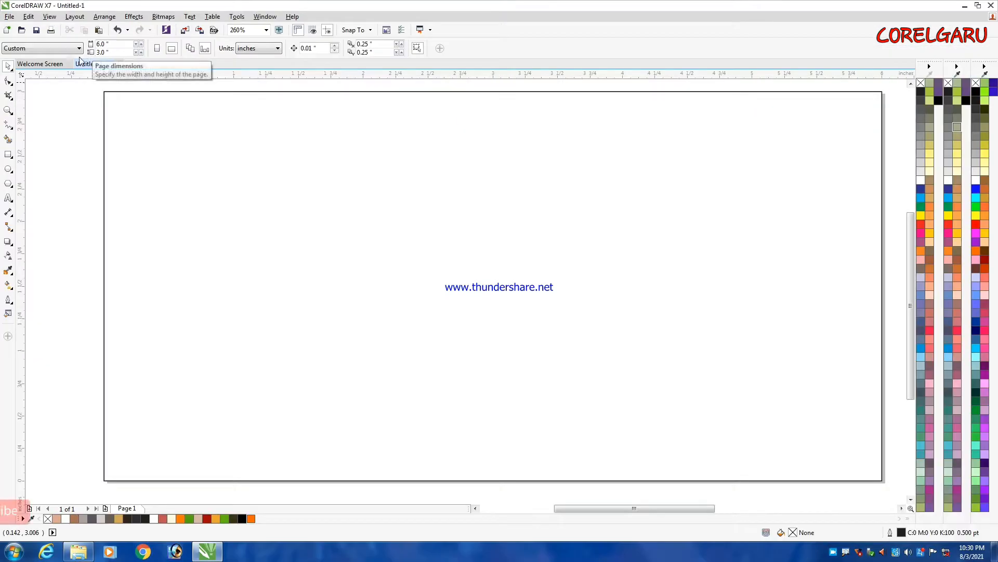
Step: Create a 6 x 3 inch rectangle that exactly matches the page frame
double_click(9, 155)
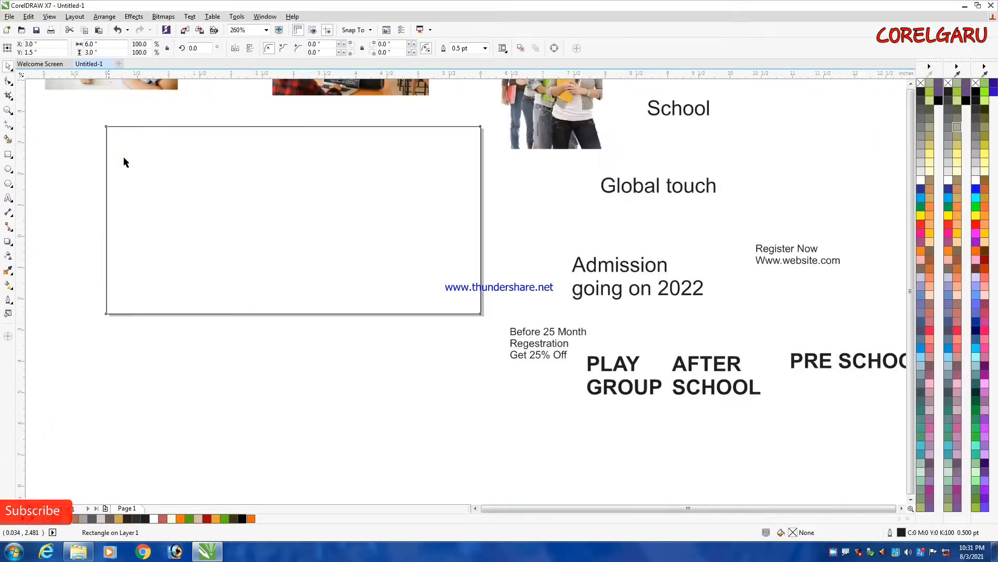
scroll(124, 156, down, 1)
scroll(183, 164, up, 1)
scroll(154, 157, down, 2)
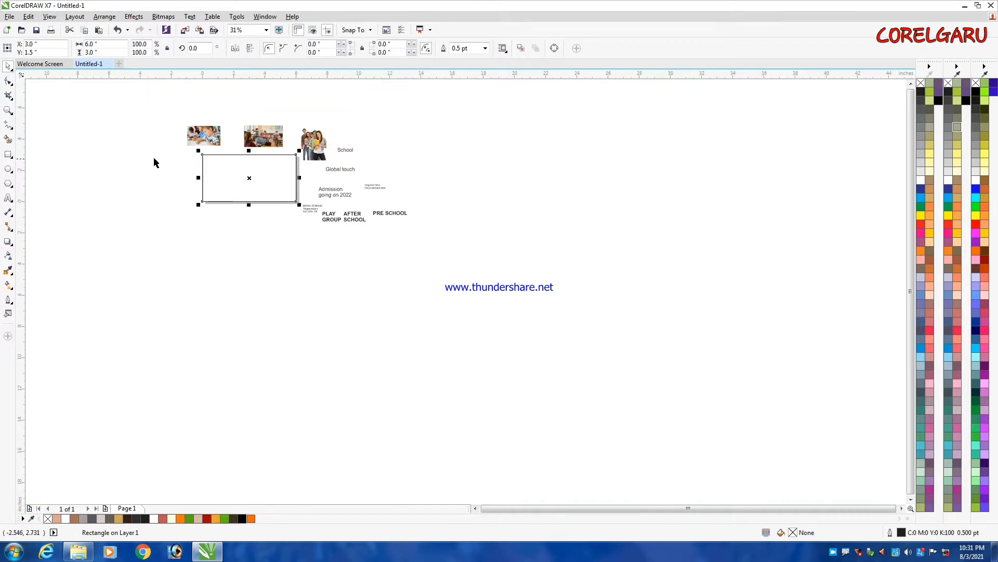
Step: Draw a square about 2.46 inches wide in the empty area beside the page's left edge and rotate it 45 degrees
click(148, 157)
scroll(110, 140, up, 2)
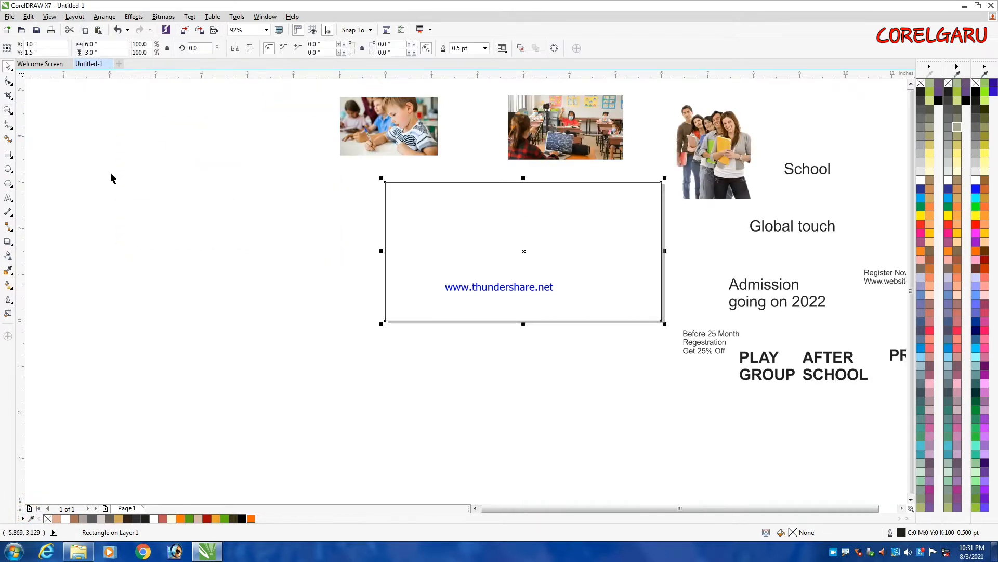
click(7, 155)
drag(137, 159, 252, 273)
key(space)
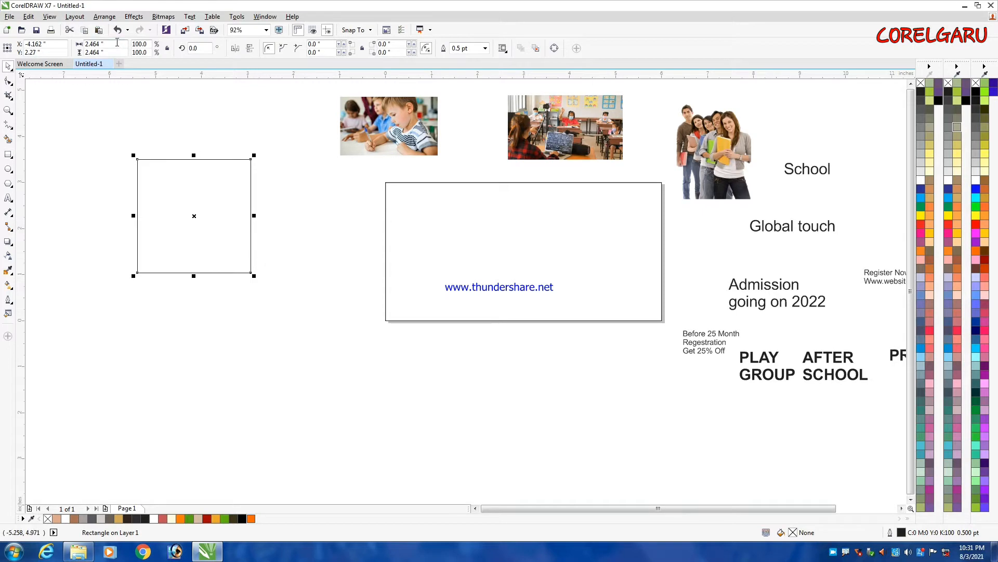
click(201, 48)
text(45)
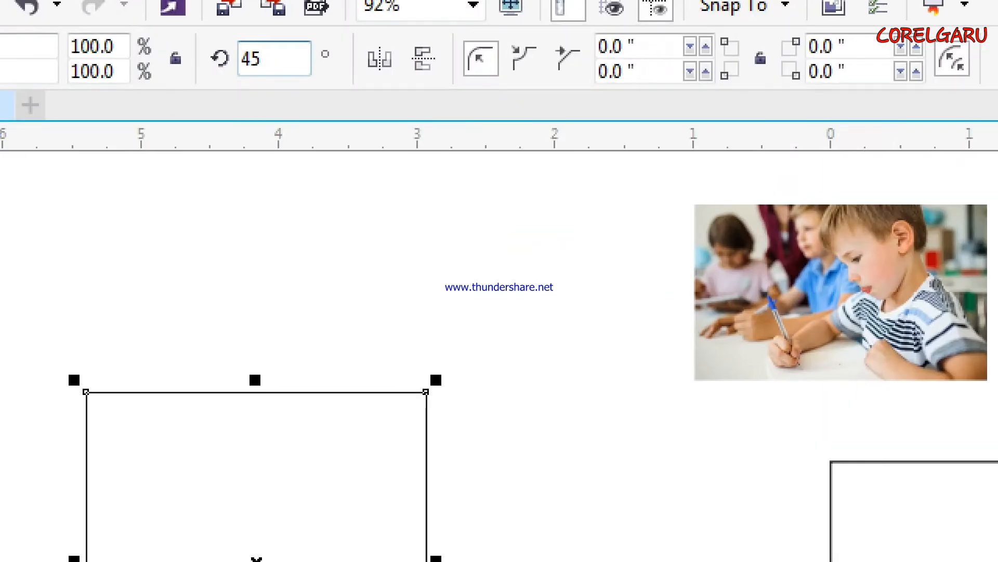
key(Return)
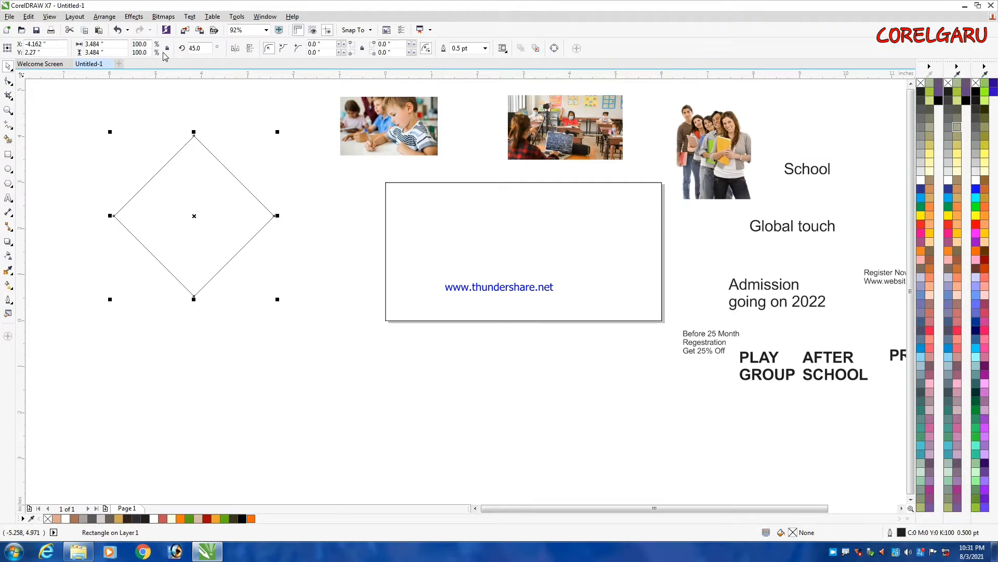
Step: Move the diamond onto the page's left edge, with its centre at about X 0 and Y 0.79 inches
click(160, 114)
drag(196, 176, 403, 252)
scroll(404, 252, up, 3)
drag(341, 282, 302, 267)
scroll(381, 229, down, 2)
scroll(371, 318, up, 2)
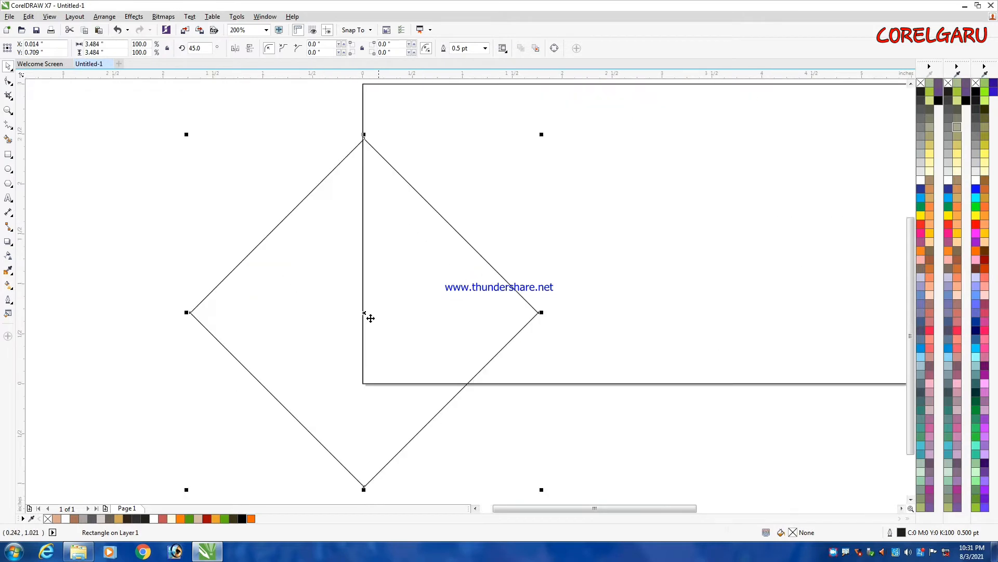
mouse_move(321, 338)
mouse_down()
mouse_move(307, 296)
mouse_move(323, 315)
mouse_move(319, 330)
mouse_up()
scroll(353, 260, down, 2)
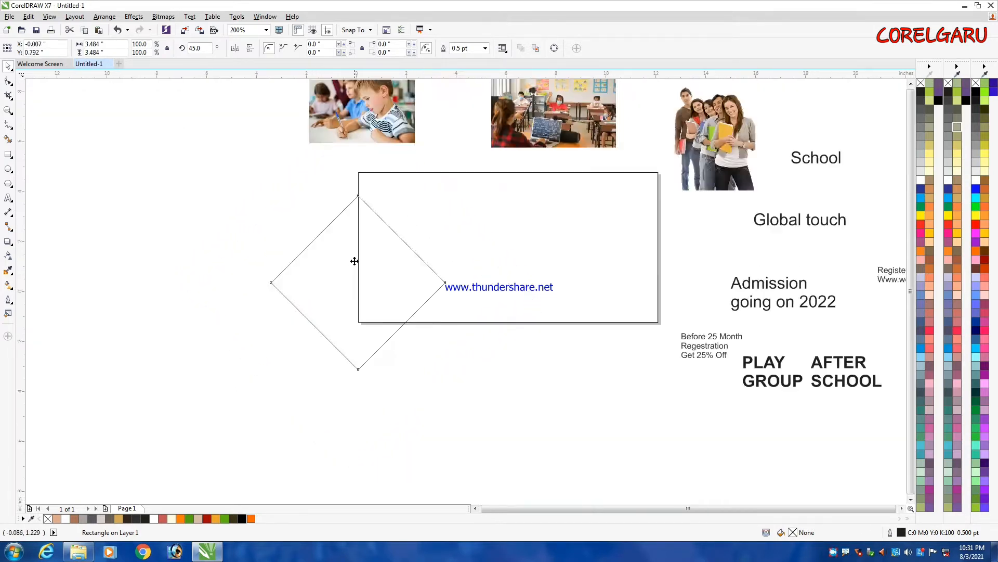
Step: Enlarge the diamond proportionally to about 4.33 inches wide and realign its centre with the page's left edge
mouse_move(309, 225)
mouse_down()
mouse_move(290, 216)
mouse_move(298, 214)
mouse_up()
scroll(373, 254, up, 1)
drag(319, 274, 315, 279)
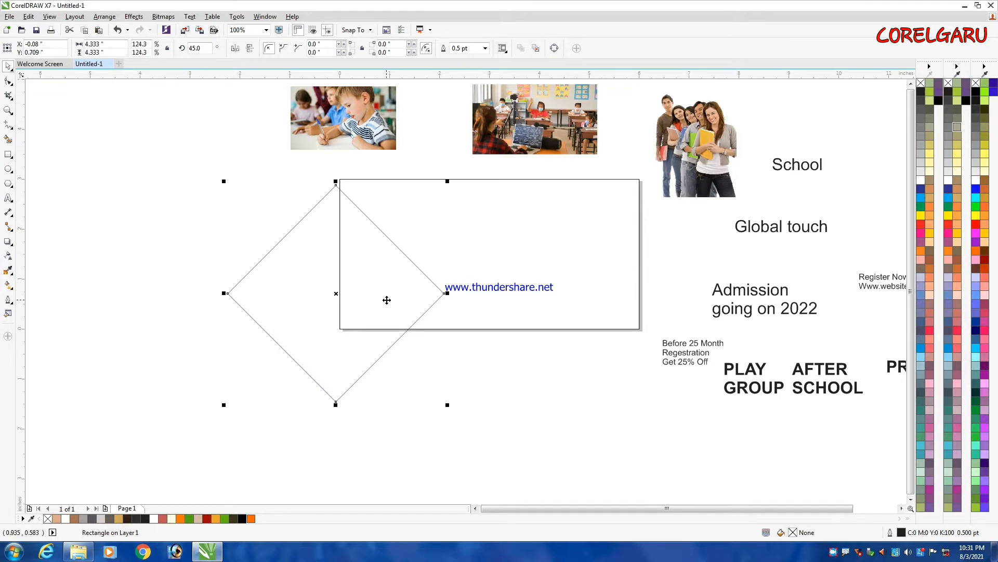
drag(390, 300, 392, 299)
scroll(392, 298, up, 2)
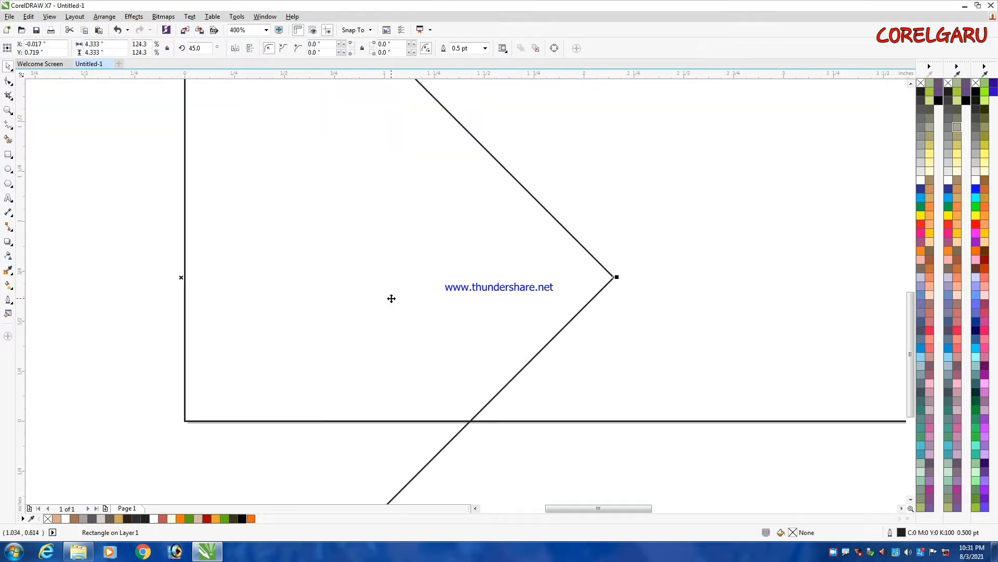
scroll(402, 284, down, 2)
Step: Round only the diamond's right corner with the Shape tool, to a radius of about 0.118 inches
click(8, 81)
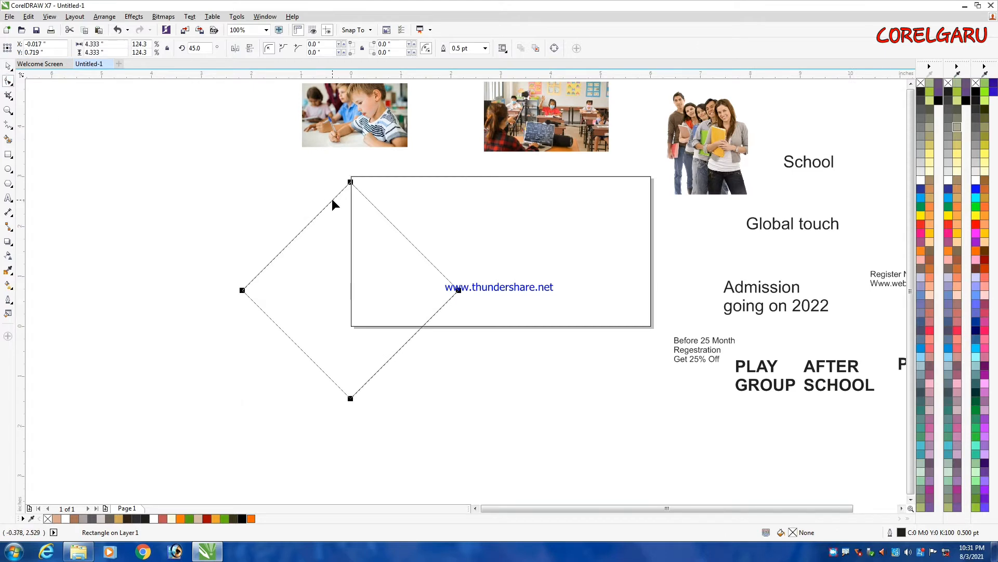
scroll(336, 182, up, 2)
scroll(401, 158, down, 2)
scroll(505, 267, up, 2)
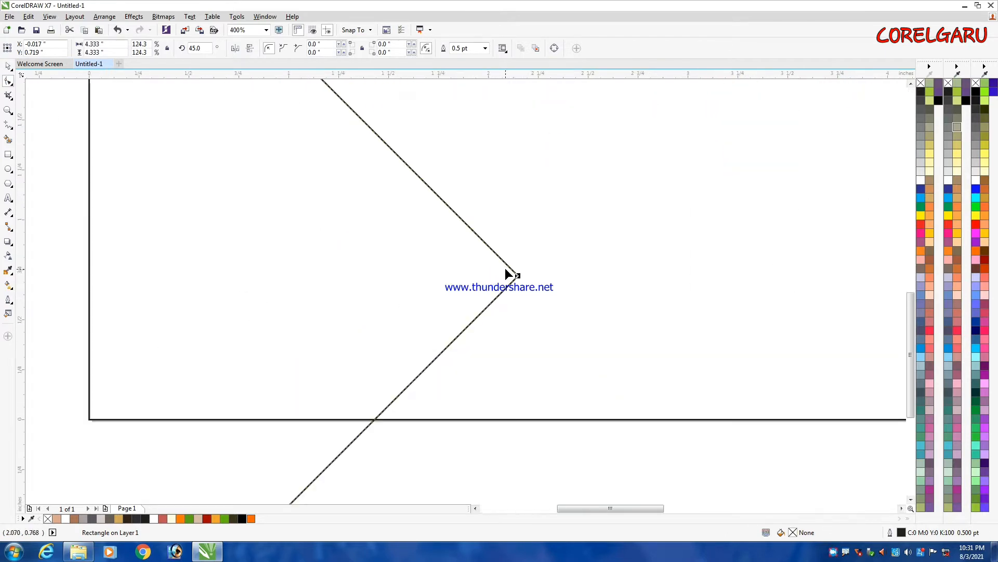
drag(518, 277, 512, 245)
scroll(513, 234, down, 2)
key(space)
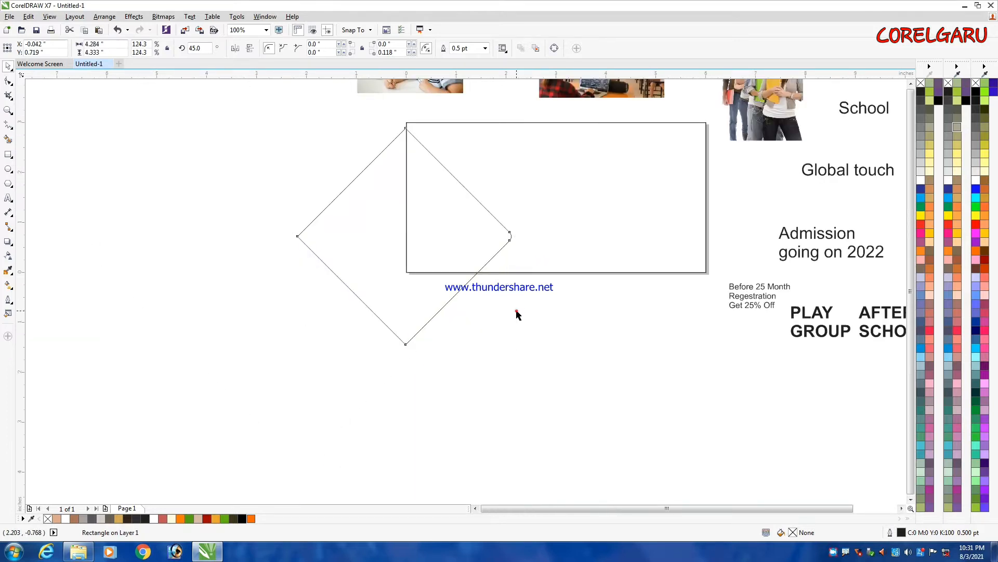
Step: Create an orange Smart Fill shape from the area where the diamond overlaps the page rectangle
click(515, 309)
scroll(401, 164, down, 2)
scroll(401, 162, up, 2)
key(z)
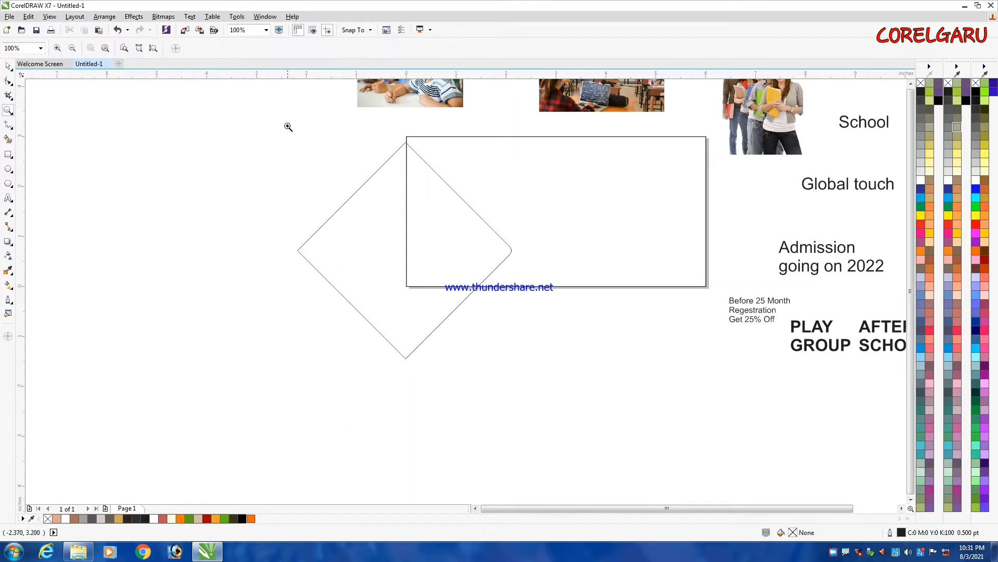
drag(287, 126, 554, 385)
drag(224, 82, 654, 487)
key(space)
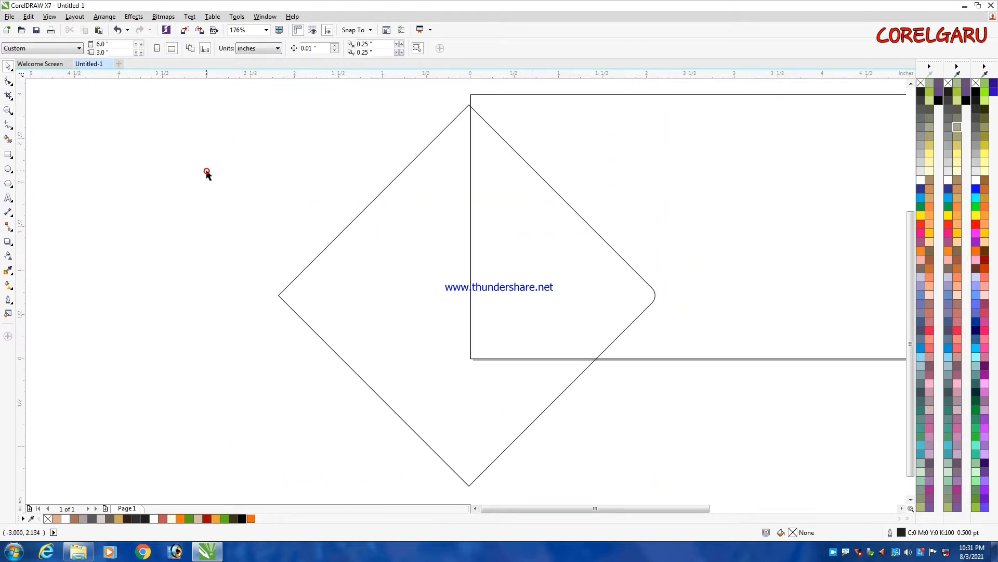
click(8, 140)
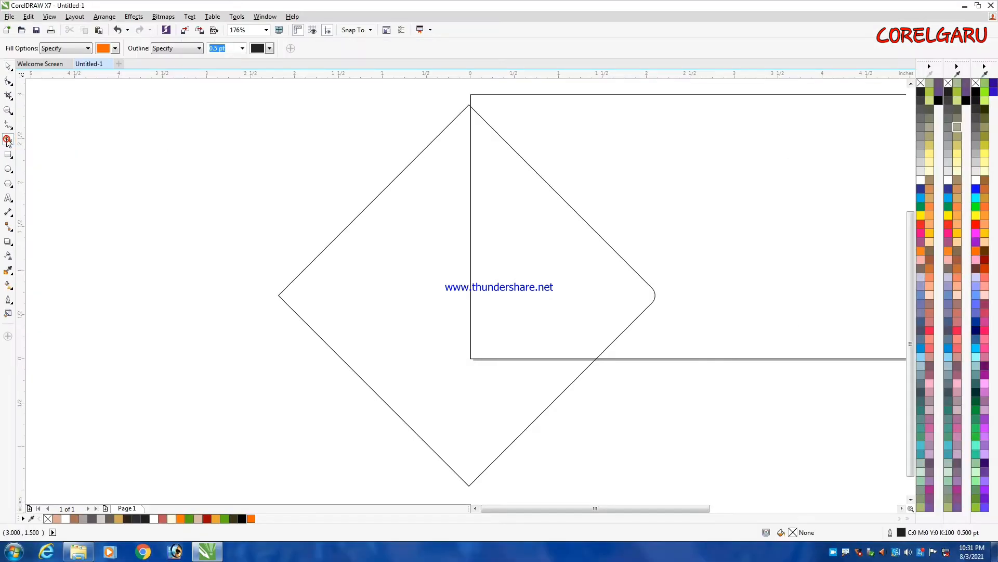
click(537, 213)
key(space)
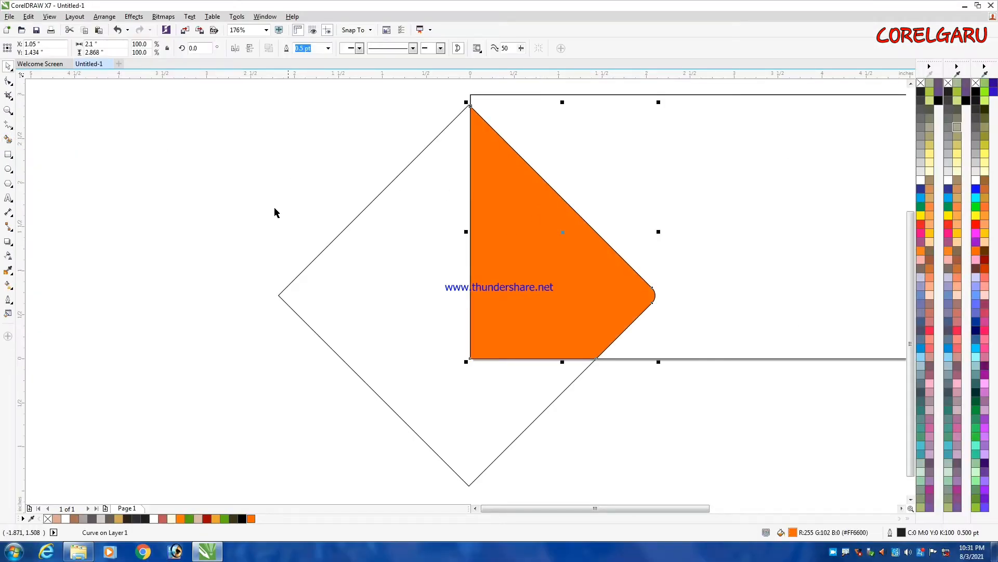
Step: Delete the original diamond outline, keeping only the filled overlap shape
click(254, 183)
click(374, 242)
key(Delete)
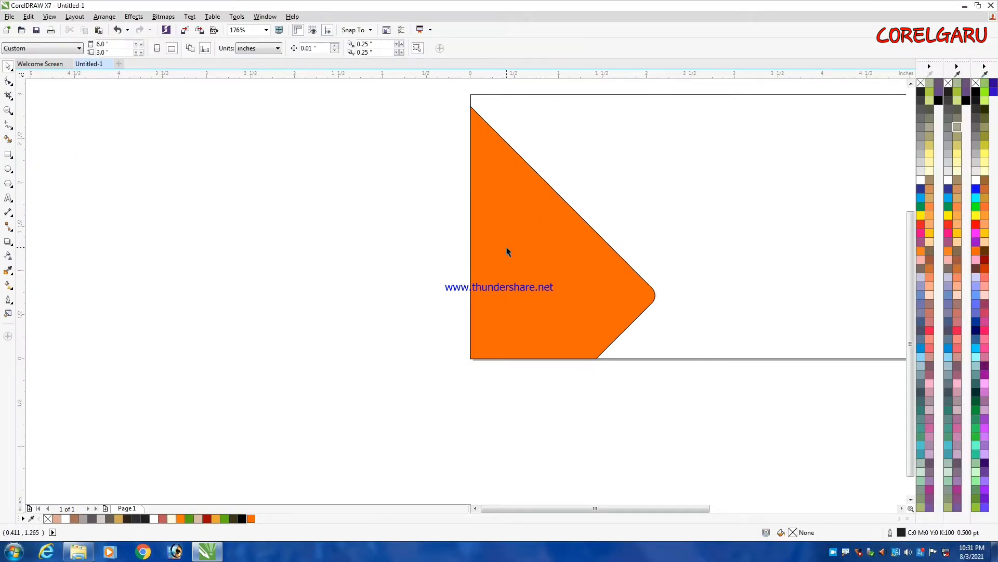
Step: Remove the orange fill from the overlap shape, leaving only its outline
scroll(506, 248, down, 2)
key(z)
drag(447, 145, 631, 361)
scroll(541, 212, down, 2)
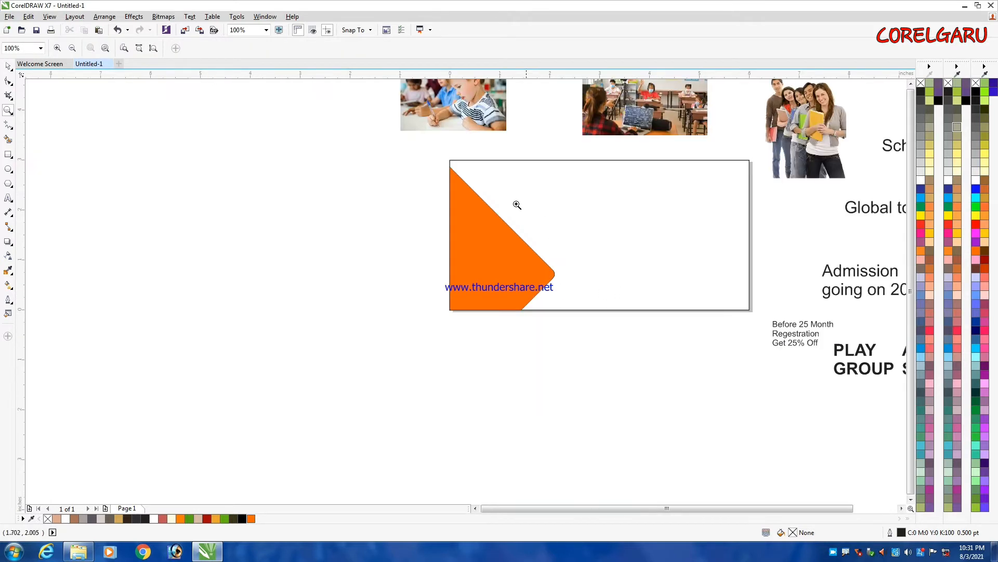
drag(399, 131, 600, 349)
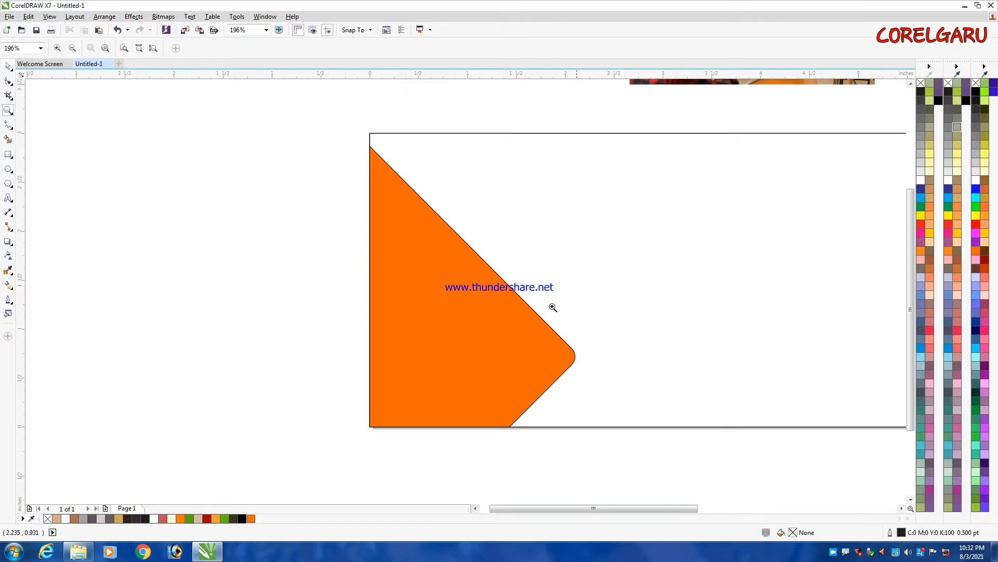
drag(335, 107, 610, 479)
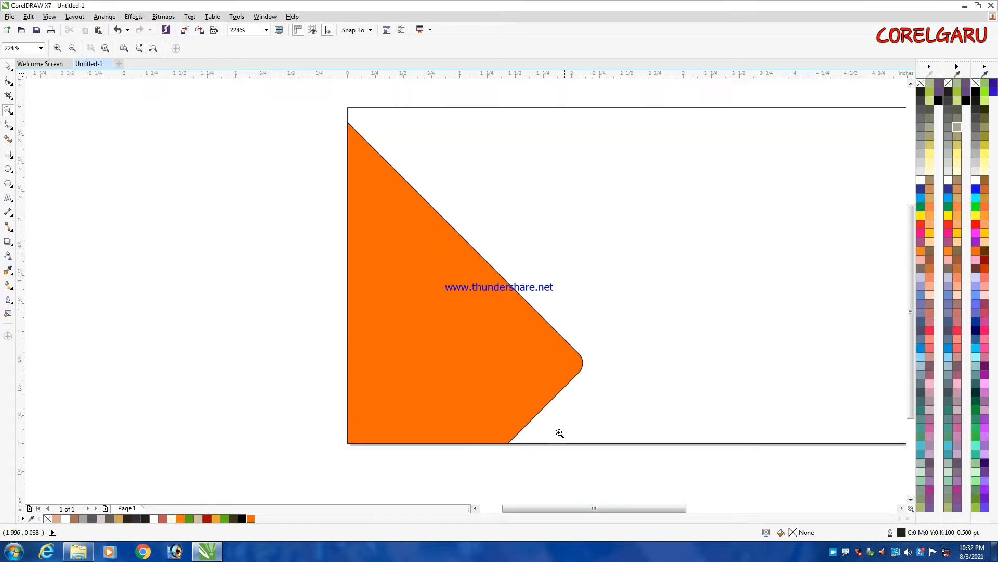
key(space)
click(411, 314)
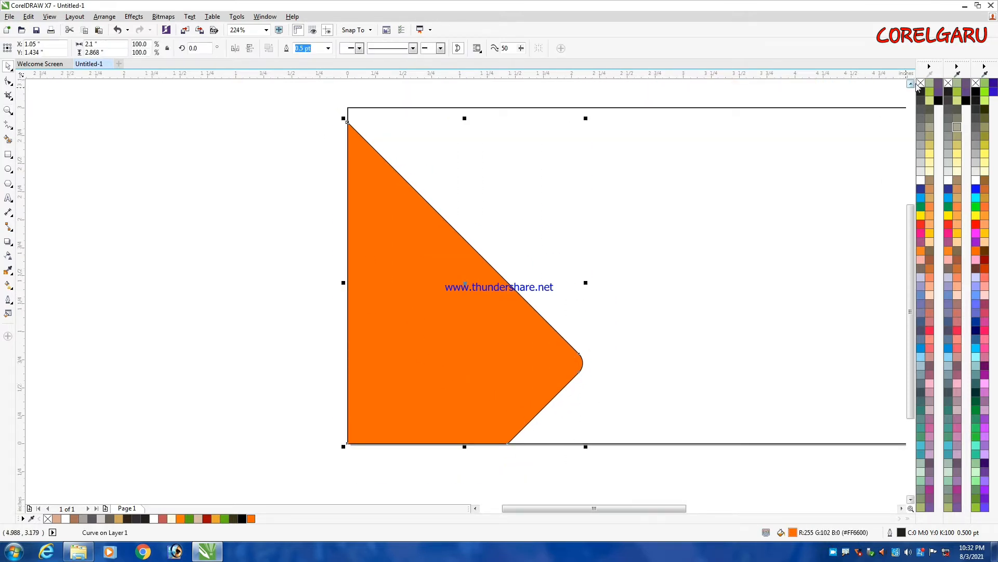
click(919, 85)
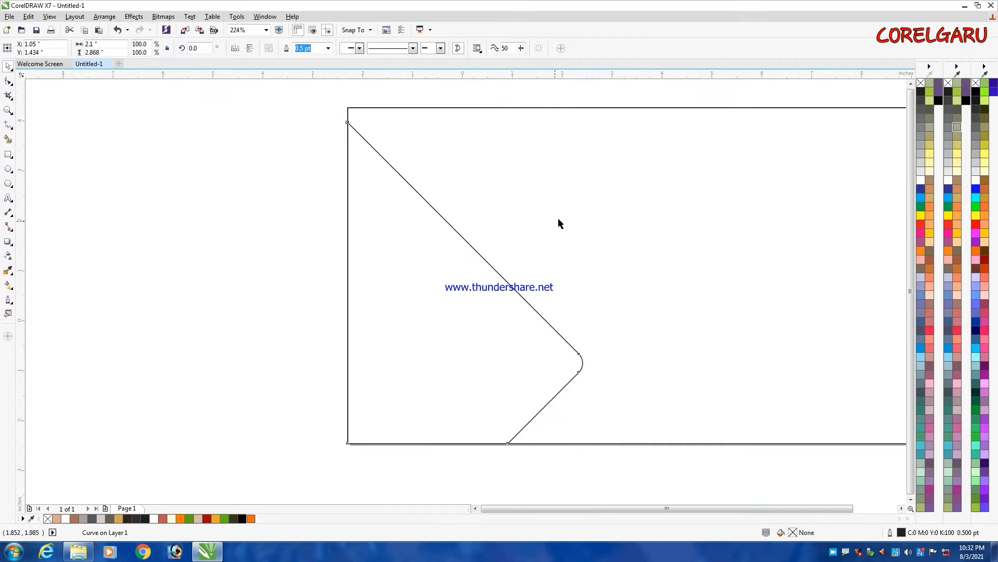
Step: Move the outlined shape's top-left node about 0.24 inches straight down along the page's left edge
scroll(557, 222, down, 2)
click(381, 264)
click(515, 288)
scroll(515, 284, up, 2)
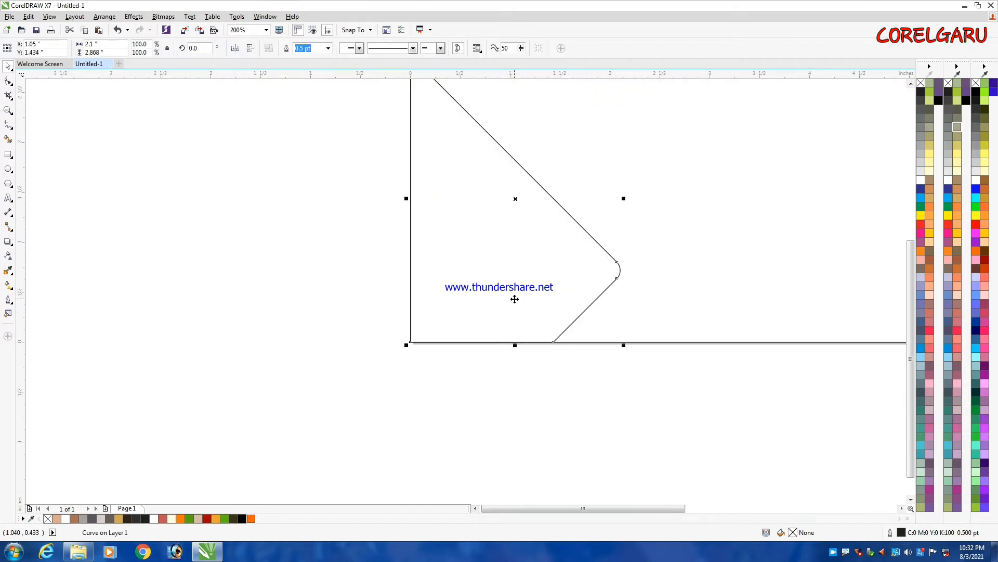
scroll(517, 248, down, 2)
key(z)
drag(424, 130, 614, 336)
key(space)
click(274, 219)
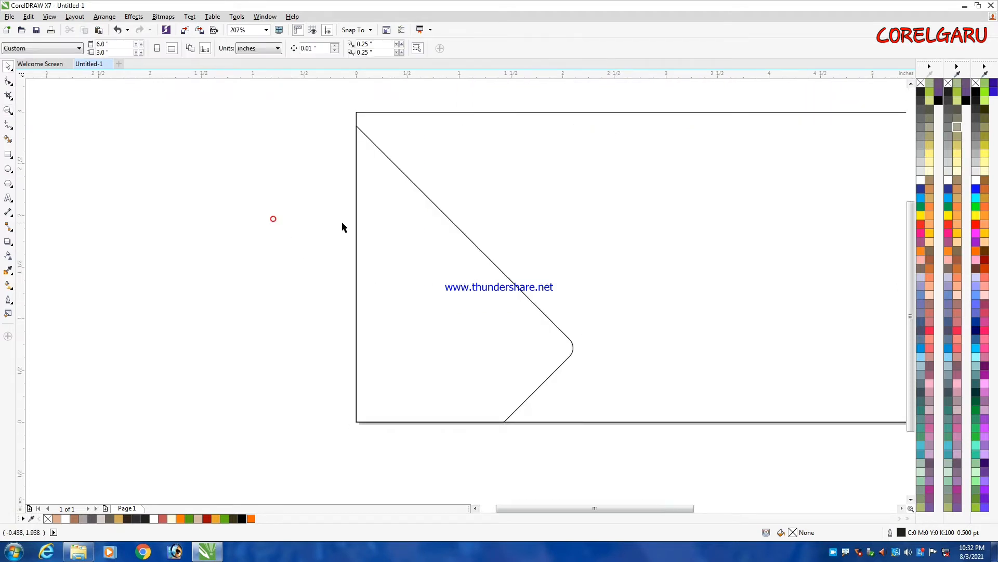
click(379, 218)
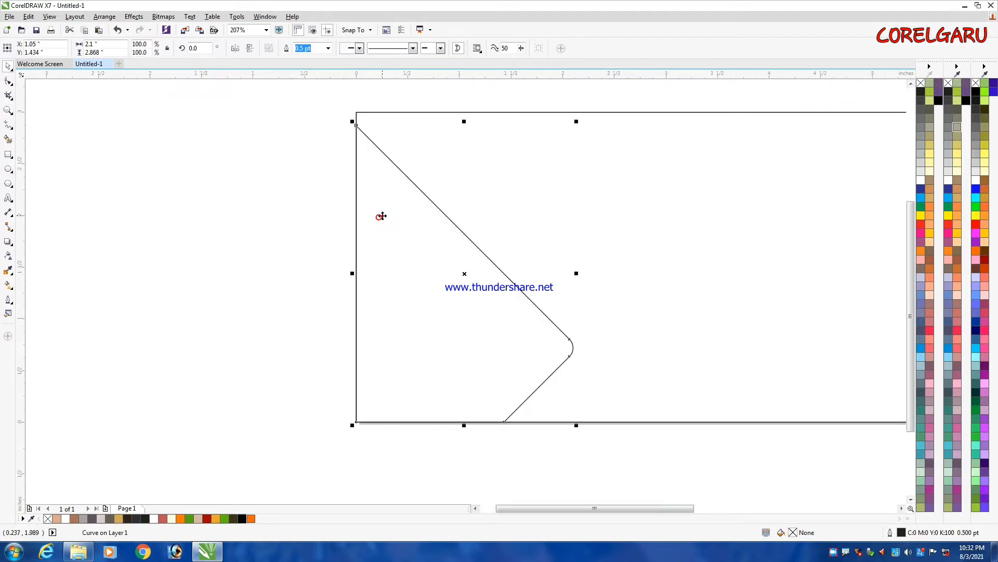
click(7, 81)
scroll(354, 128, up, 2)
drag(358, 126, 360, 173)
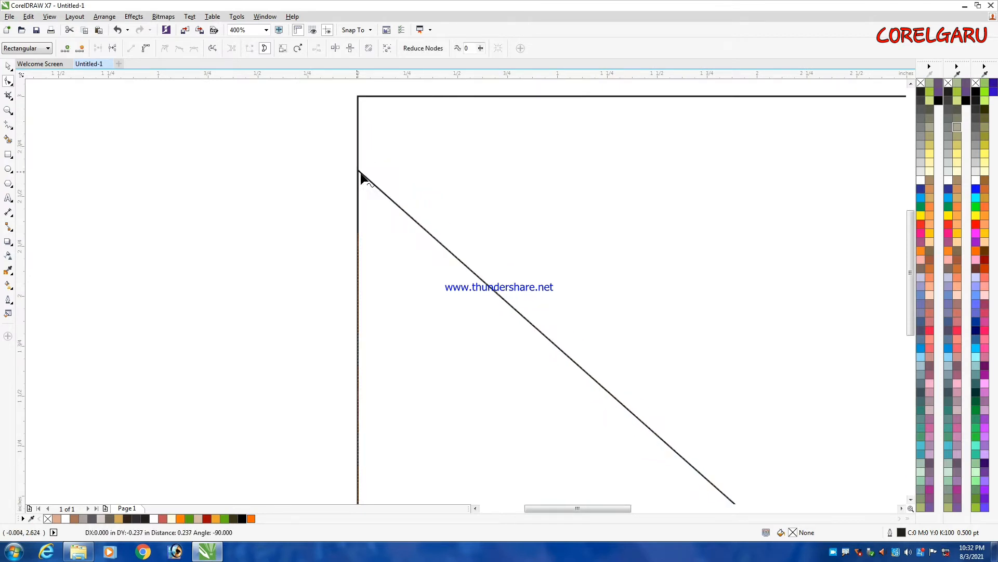
scroll(422, 162, down, 4)
scroll(400, 216, up, 2)
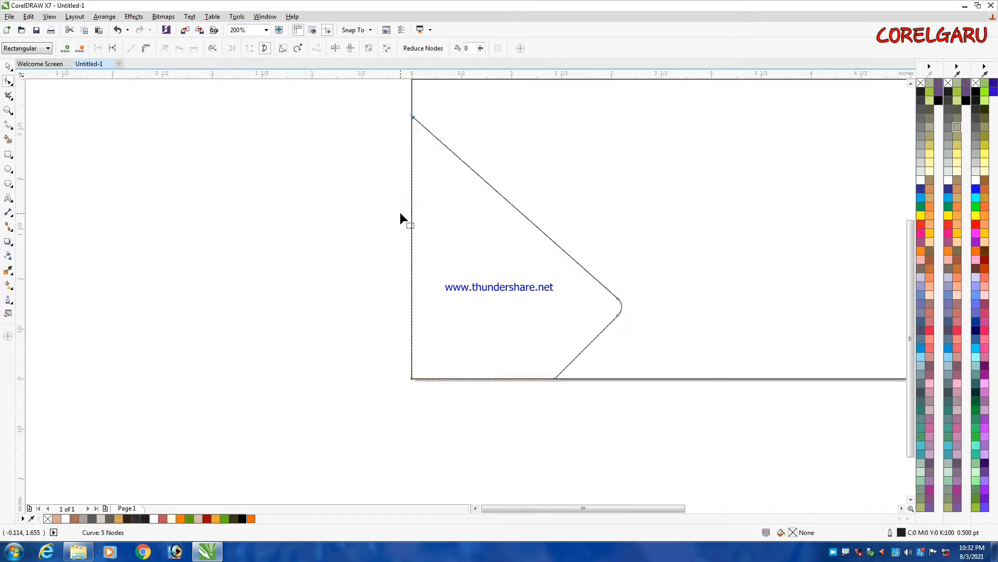
key(space)
Step: Copy the outlined angled shape, place a duplicate directly over it, and select the duplicate
right_click(436, 229)
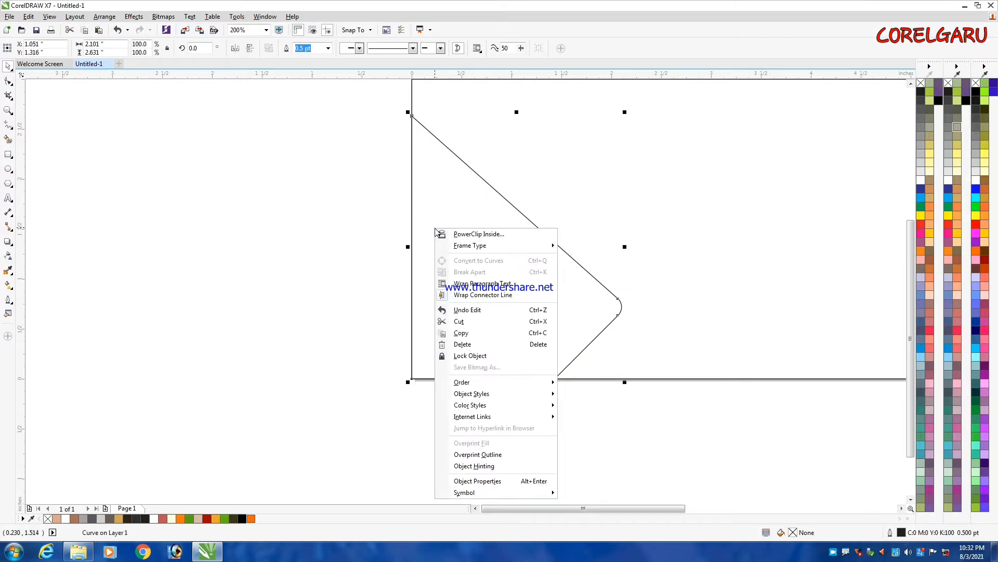
click(468, 334)
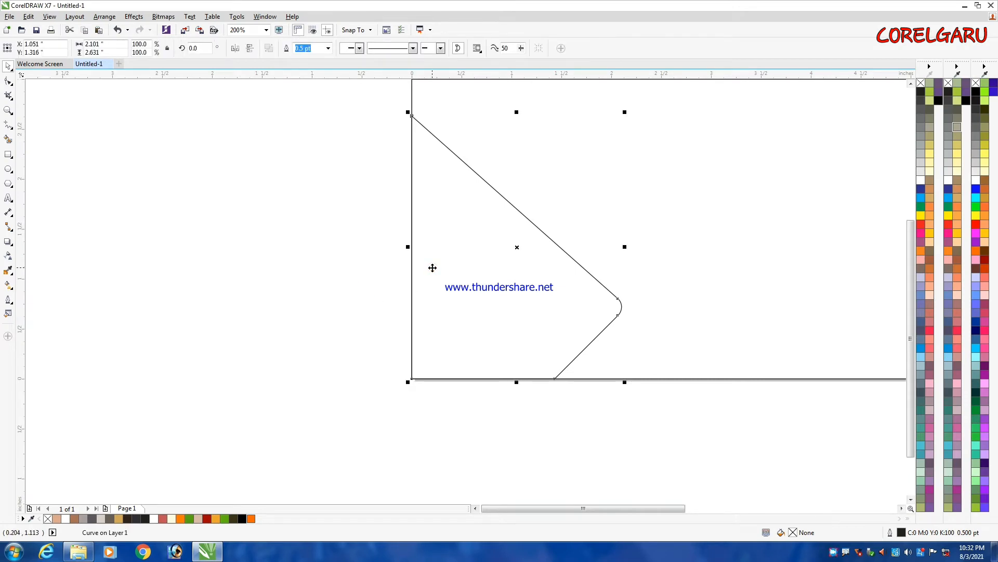
click(339, 233)
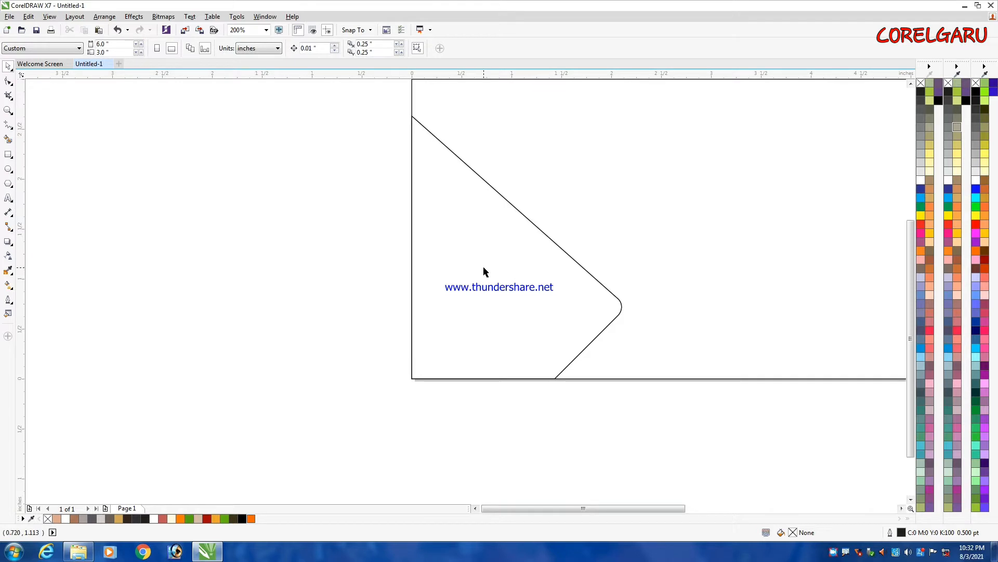
click(485, 268)
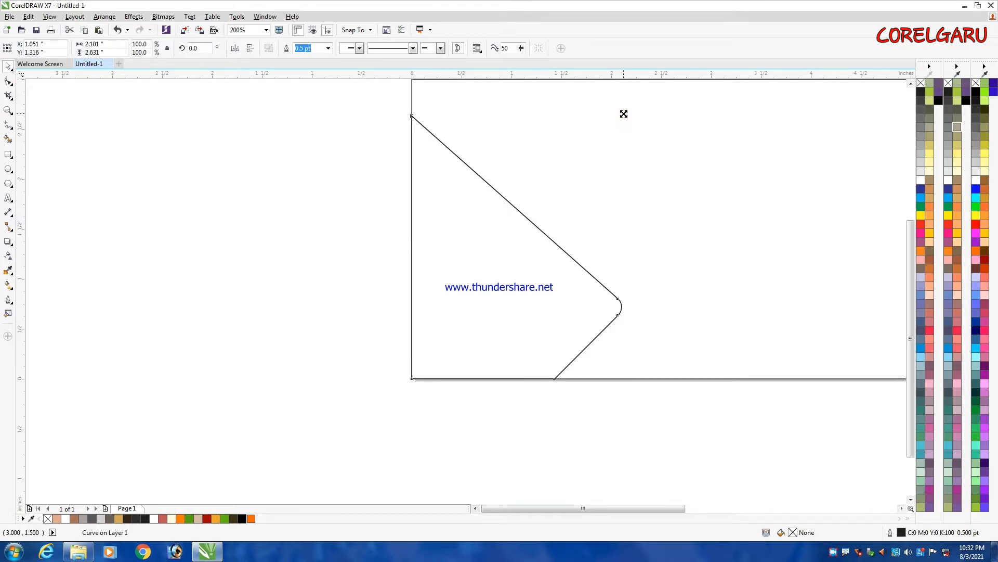
Step: Try scaling the duplicate down to 95.5% about its centre and nudging it 0.02 inches downward
drag(624, 114, 624, 118)
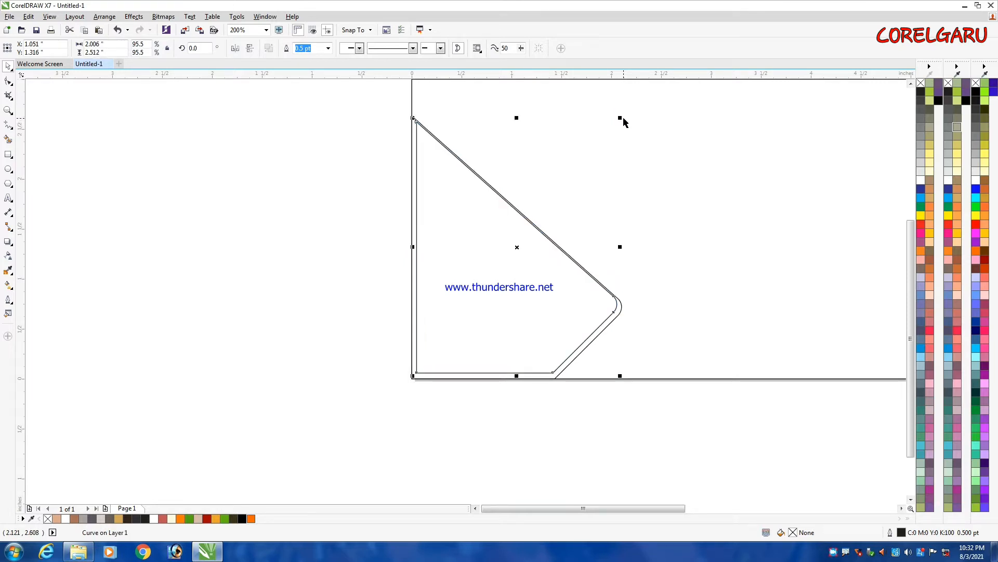
key(Down)
key(Down)
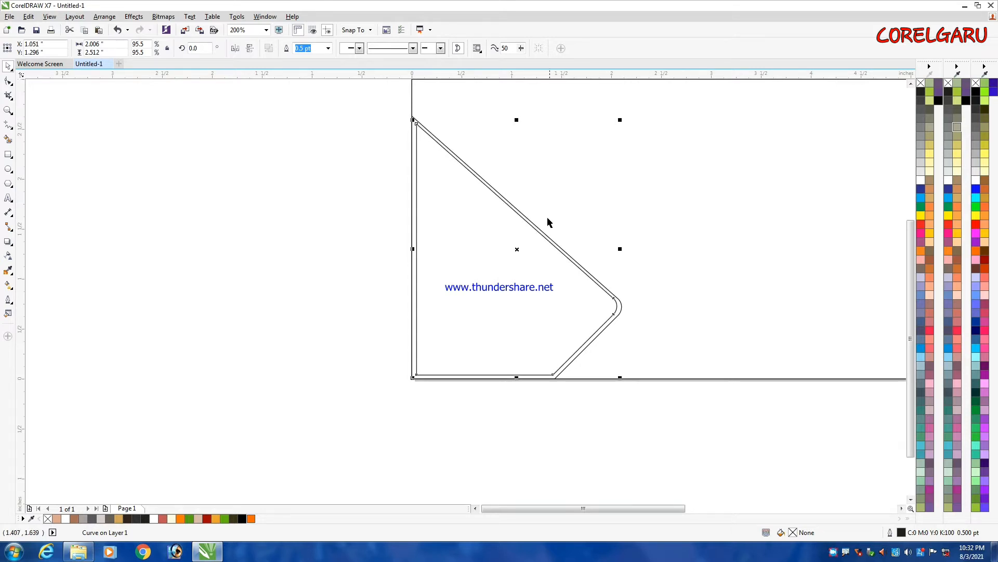
Step: Try centring the reduced duplicate on the larger outline, and delete it
click(335, 191)
scroll(416, 124, up, 2)
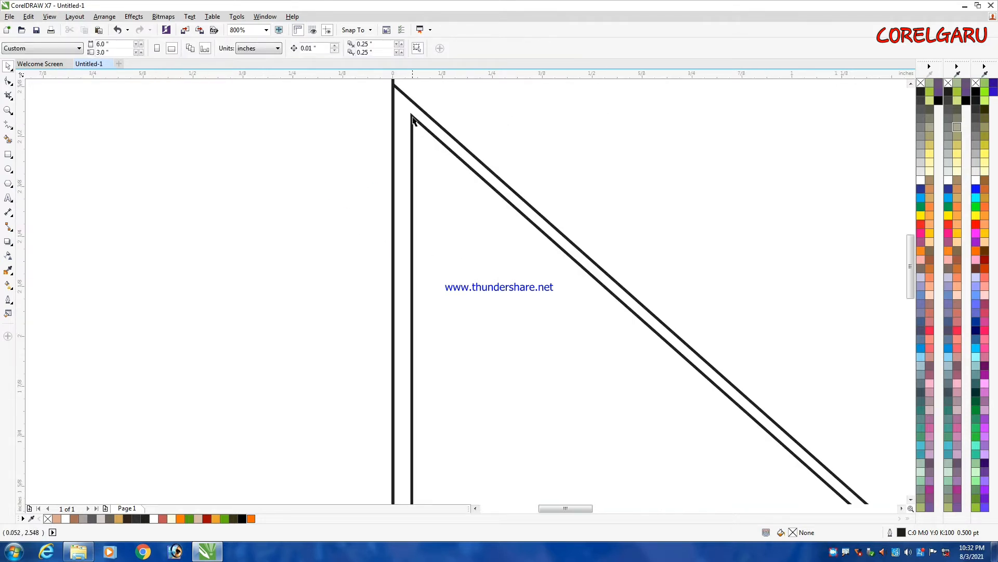
click(412, 116)
shift+click(396, 94)
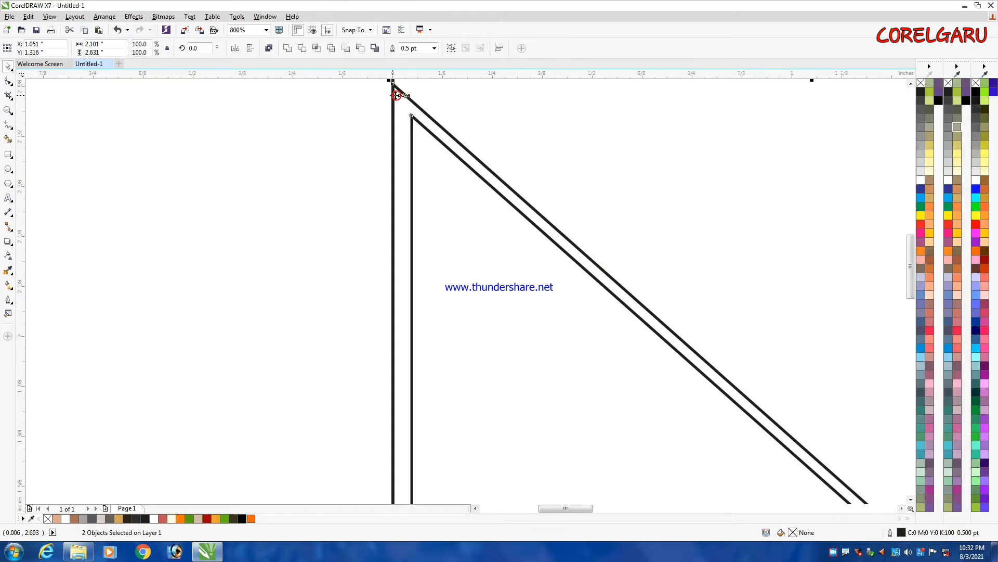
key(e)
scroll(443, 165, down, 2)
key(ctrl+l)
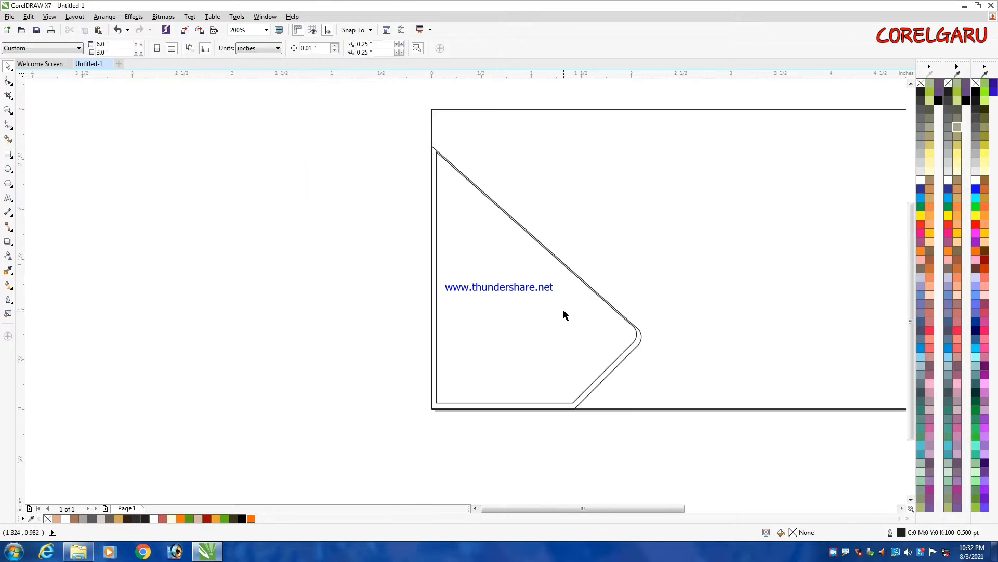
key(Delete)
Step: Lower the top-left node of the remaining overlaid copy about 0.05 inches along the page's left edge
click(461, 267)
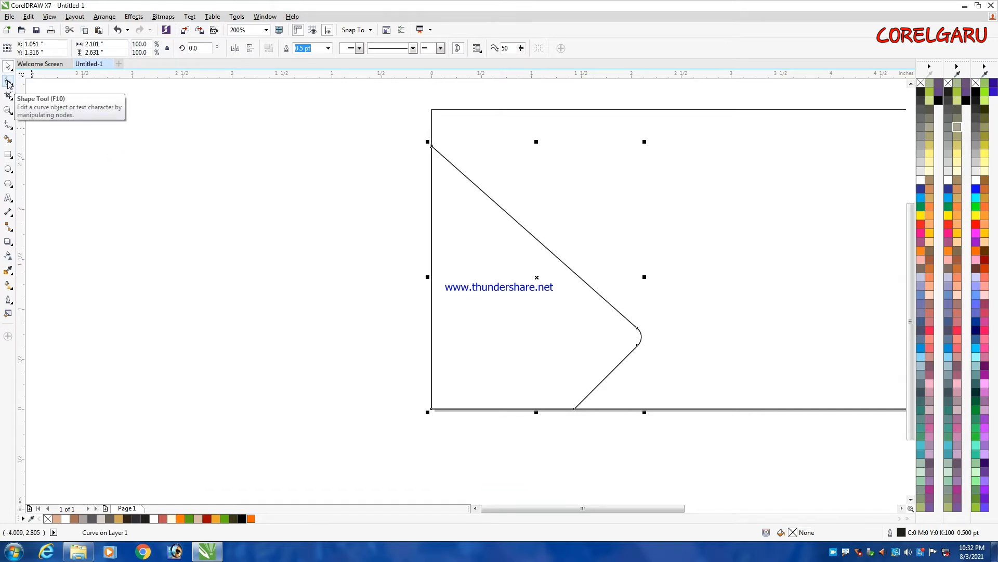
click(8, 82)
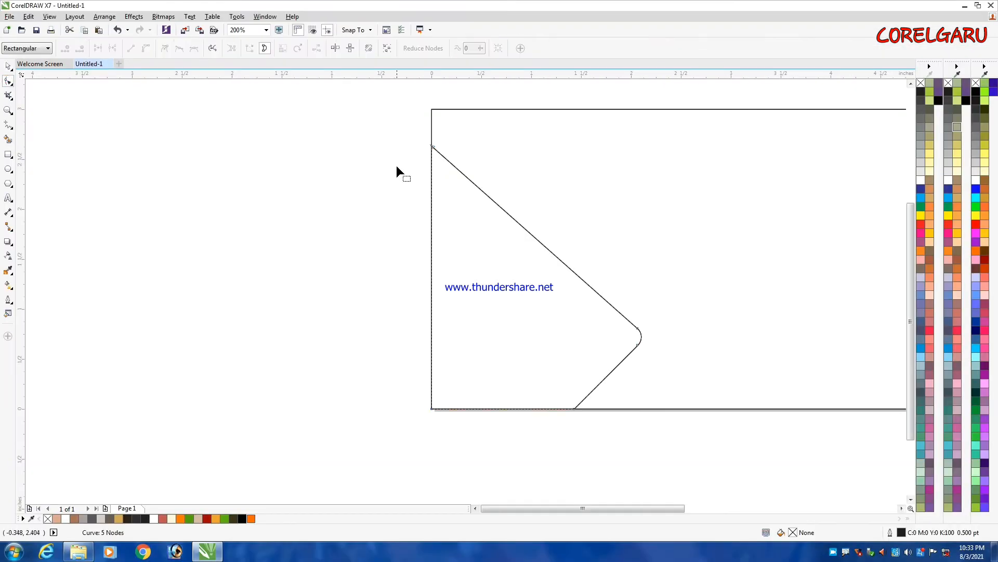
scroll(439, 152, up, 2)
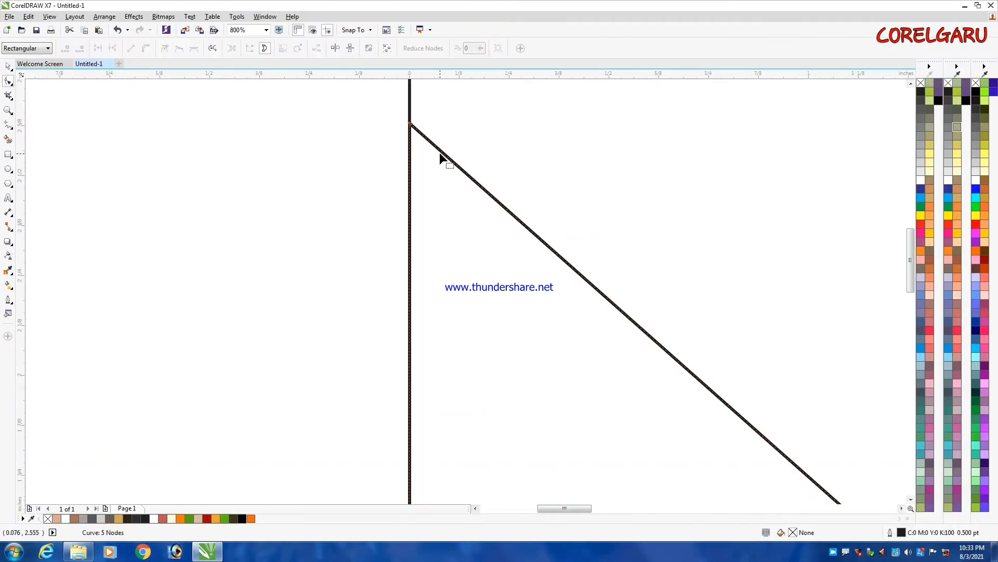
drag(411, 127, 412, 149)
scroll(530, 204, down, 2)
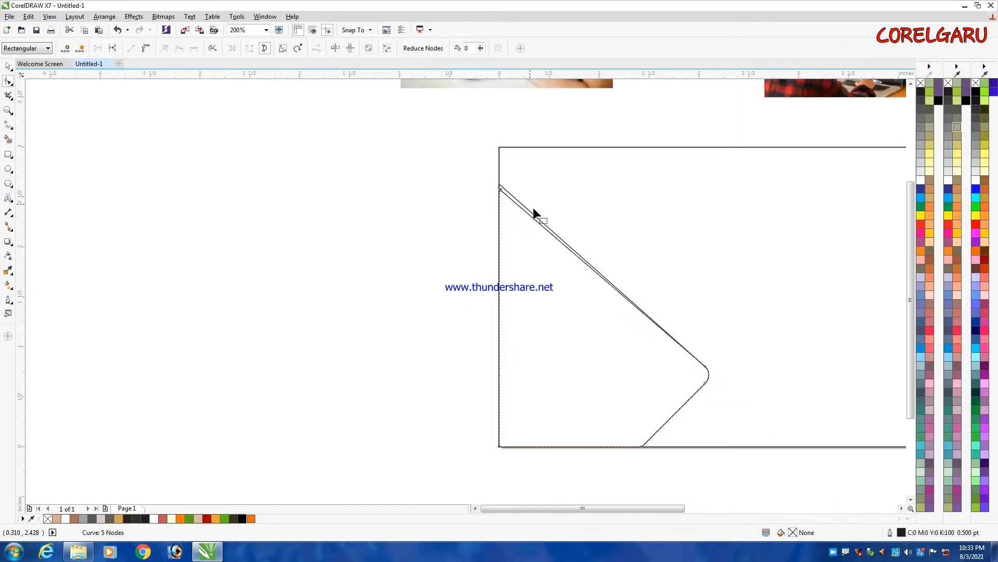
Step: Move the copy's lower-right node, on the page's bottom edge, about 0.04 inches up and 0.04 inches left
scroll(637, 447, up, 1)
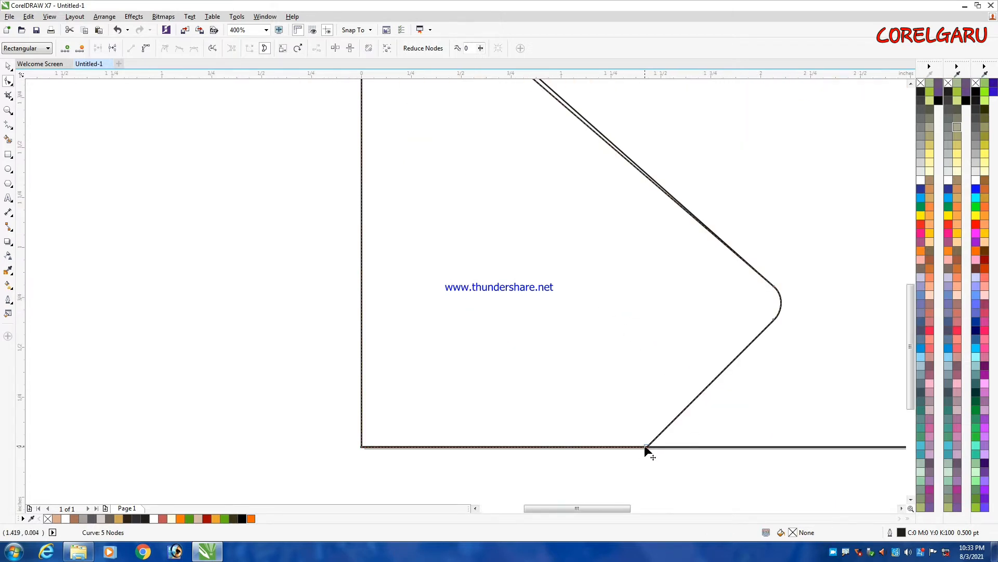
drag(645, 447, 639, 442)
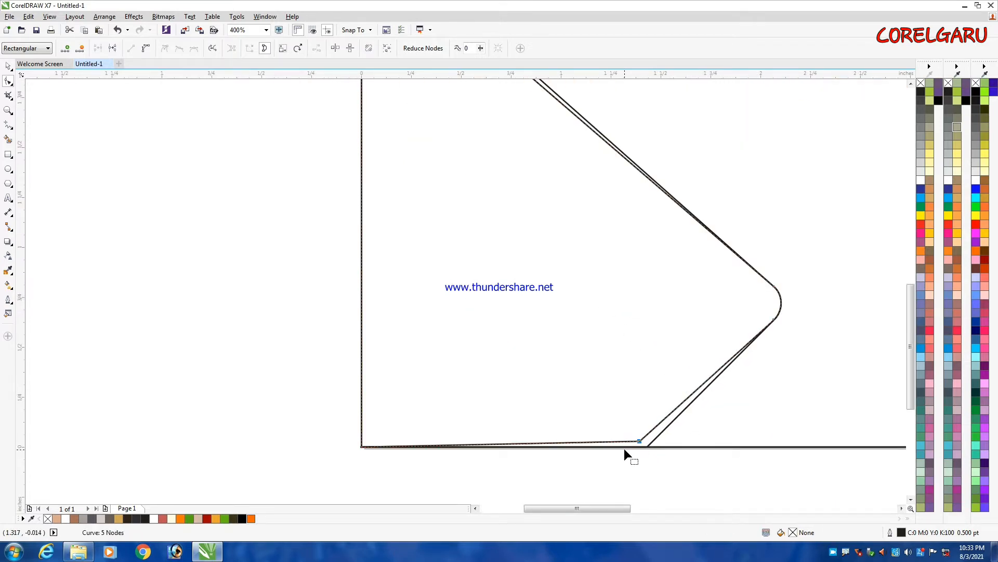
scroll(639, 406, down, 1)
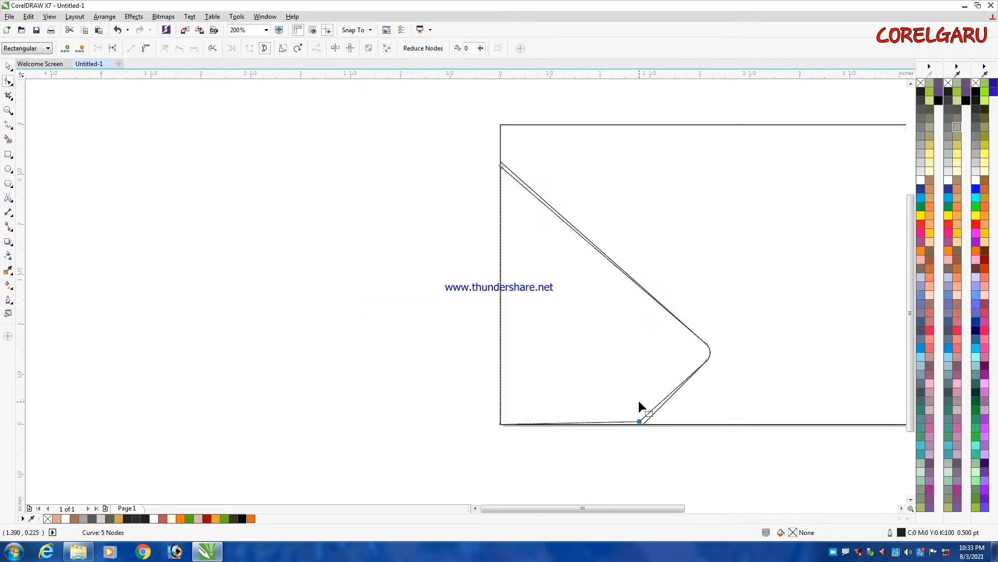
scroll(651, 423, up, 1)
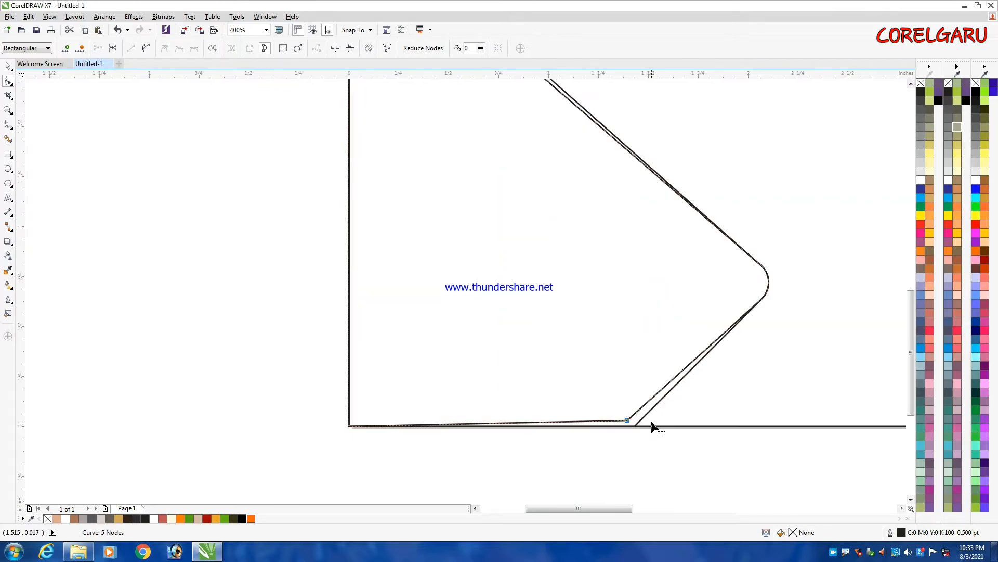
scroll(637, 428, up, 2)
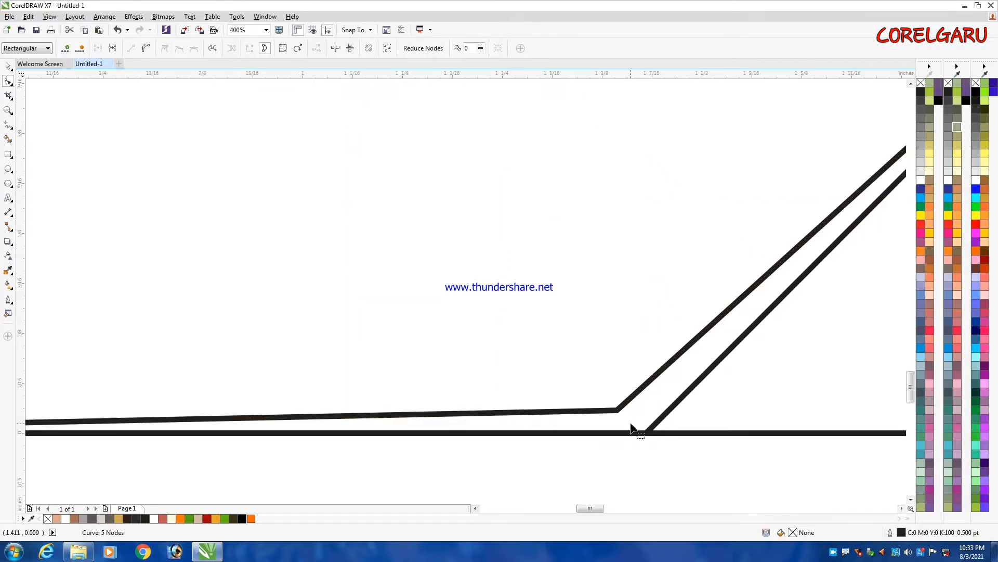
drag(616, 411, 613, 402)
scroll(613, 402, down, 3)
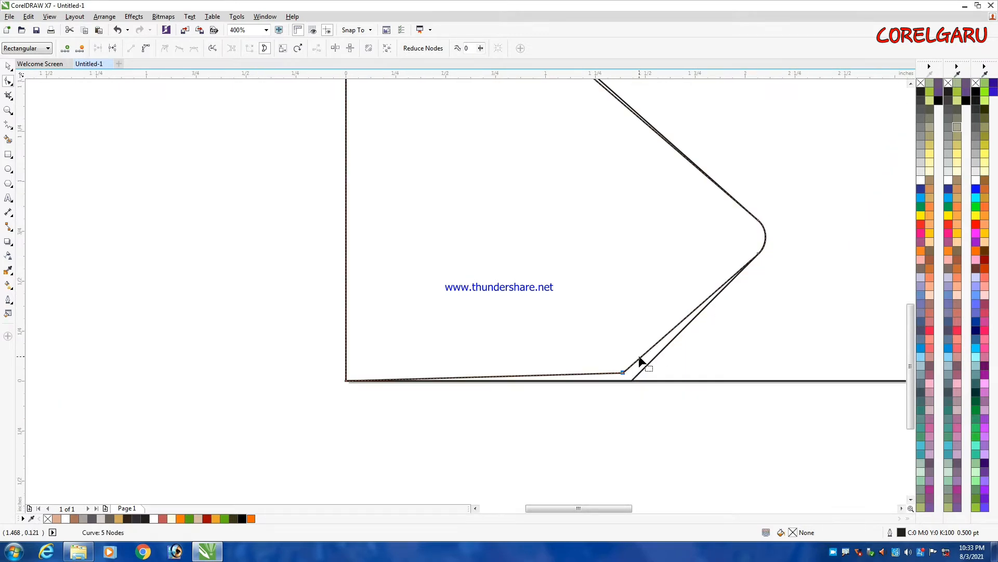
Step: Lower the inner copy's top-left node about 0.02 inches more to widen the gap below the outer outline
scroll(628, 364, down, 2)
scroll(664, 323, up, 3)
scroll(668, 323, down, 2)
scroll(473, 146, up, 2)
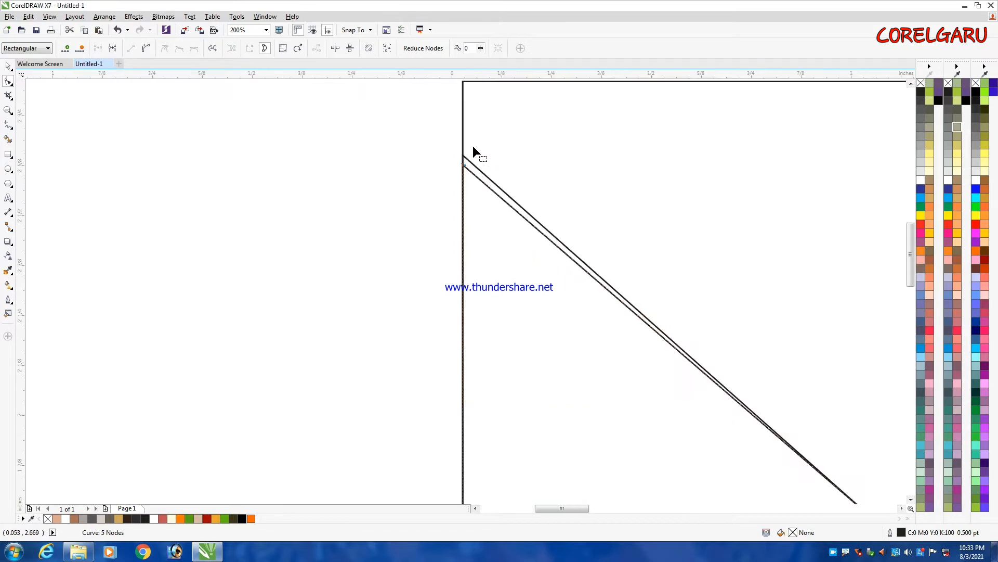
scroll(451, 187, up, 1)
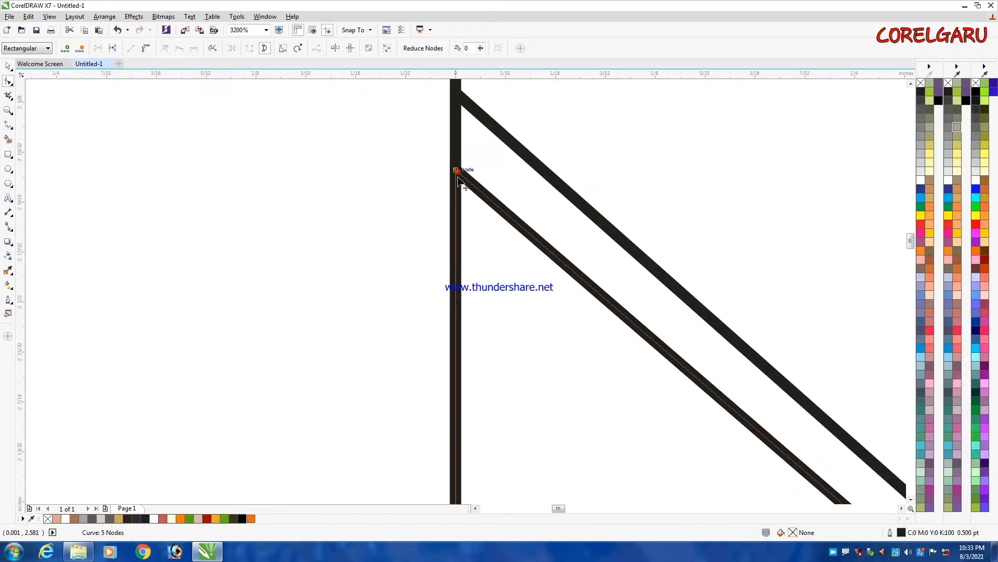
drag(456, 170, 457, 198)
scroll(480, 186, down, 2)
scroll(480, 188, down, 2)
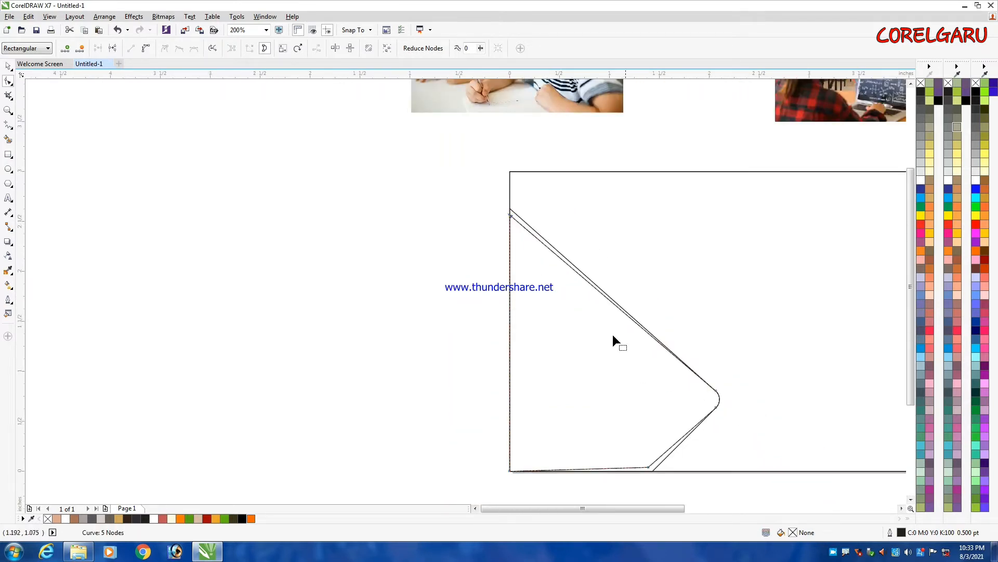
scroll(611, 316, down, 2)
scroll(626, 281, up, 2)
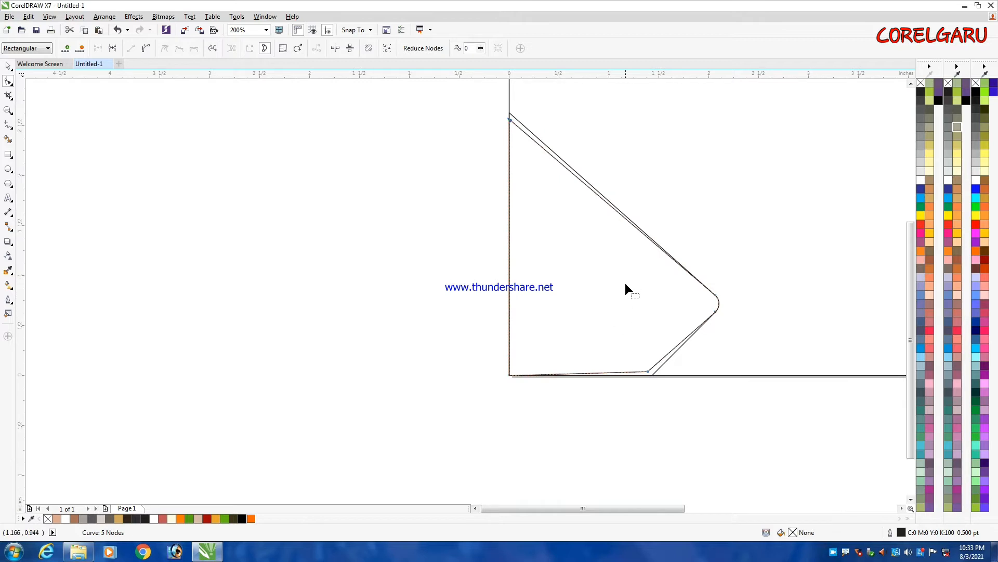
Step: Fill the inner reshaped copy with dark red, RGB 153, 0, 0 (#990000)
key(space)
scroll(620, 290, down, 1)
key(z)
drag(532, 180, 705, 392)
key(space)
click(245, 177)
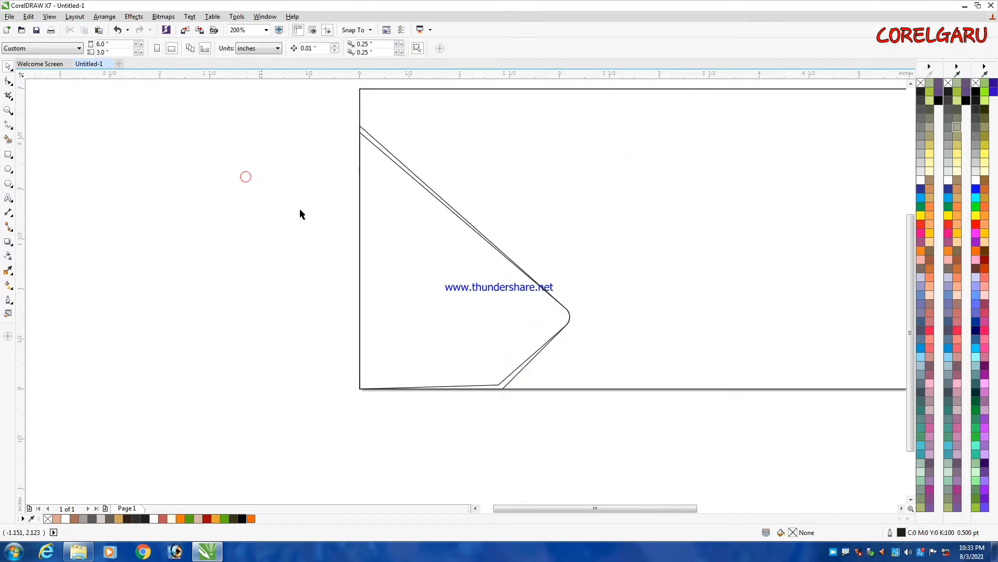
click(394, 289)
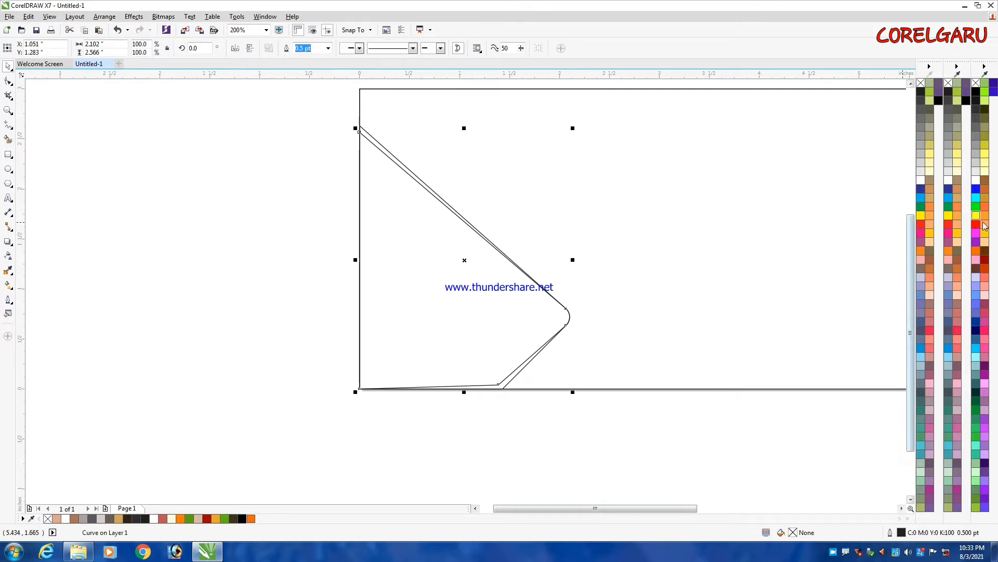
click(986, 262)
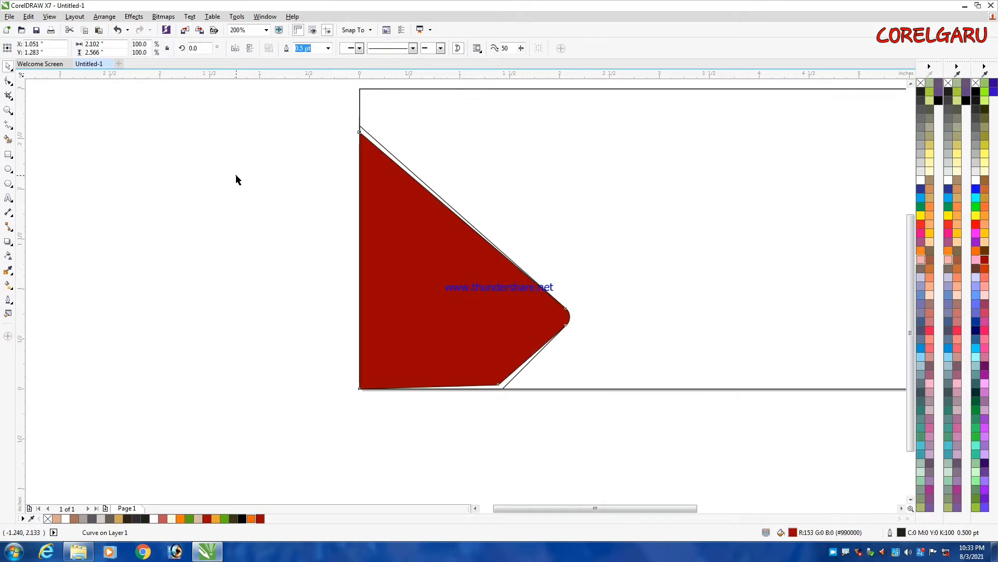
click(236, 177)
Step: Fill the outer shape behind the dark red one with orange, C0 M60 Y100 K0
scroll(363, 148, up, 1)
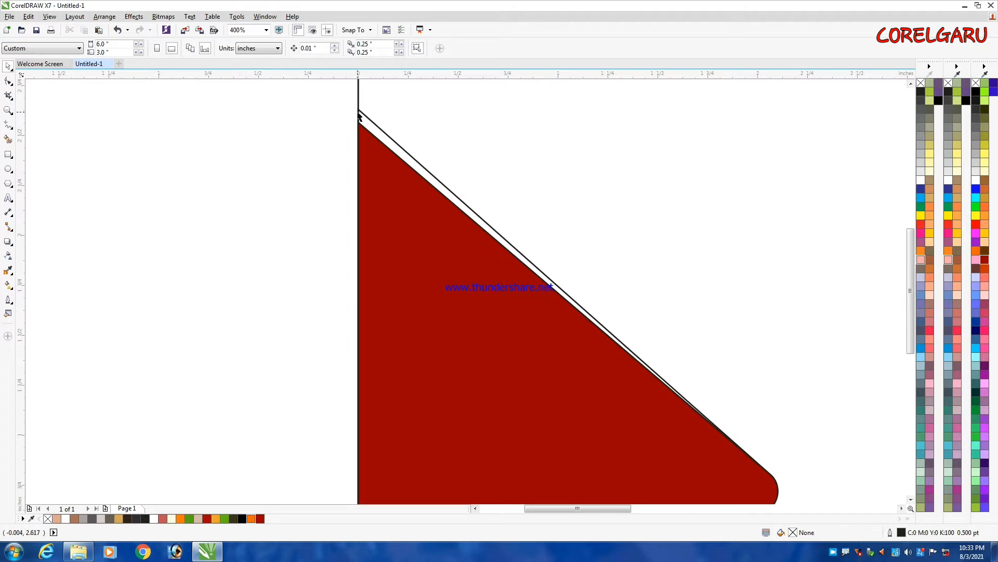
click(359, 115)
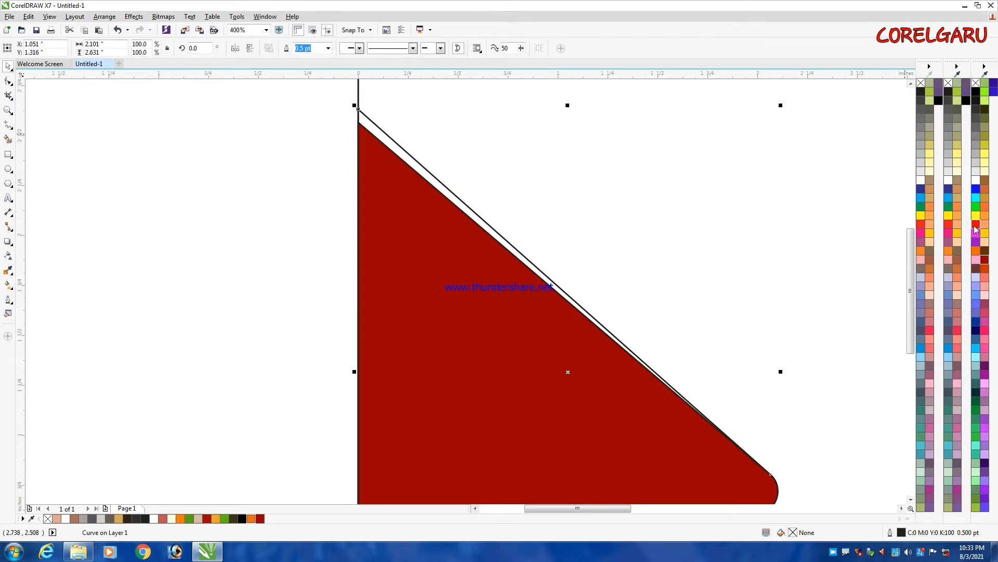
click(976, 225)
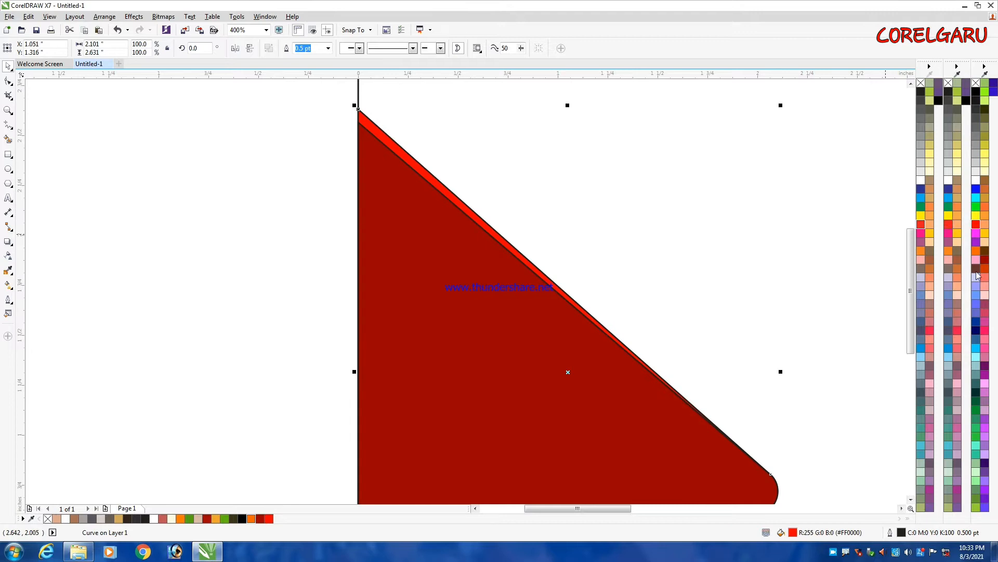
click(921, 253)
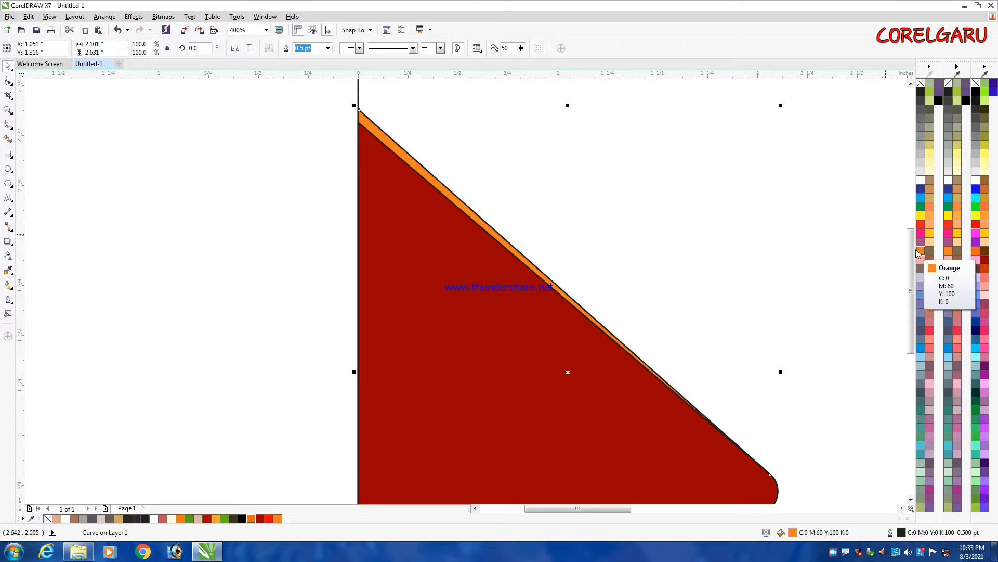
scroll(582, 227, down, 2)
click(457, 197)
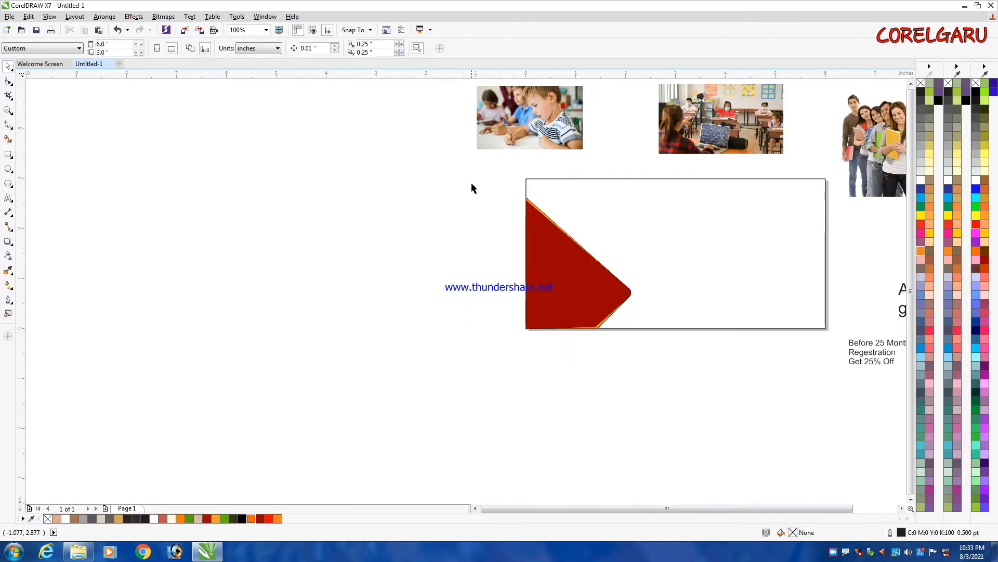
Step: Remove the outlines from both the dark red and orange shapes
drag(472, 184, 673, 395)
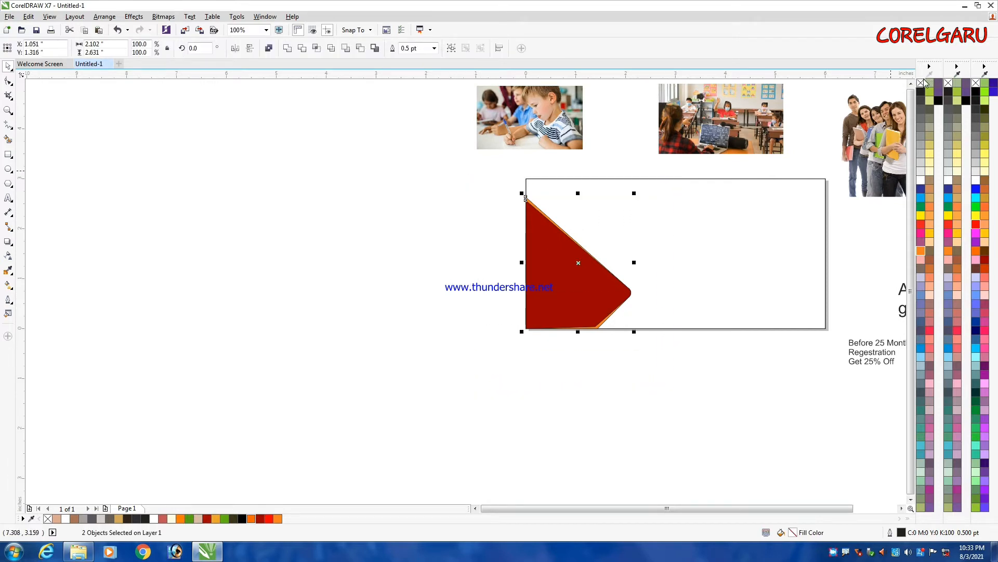
right_click(922, 83)
click(430, 199)
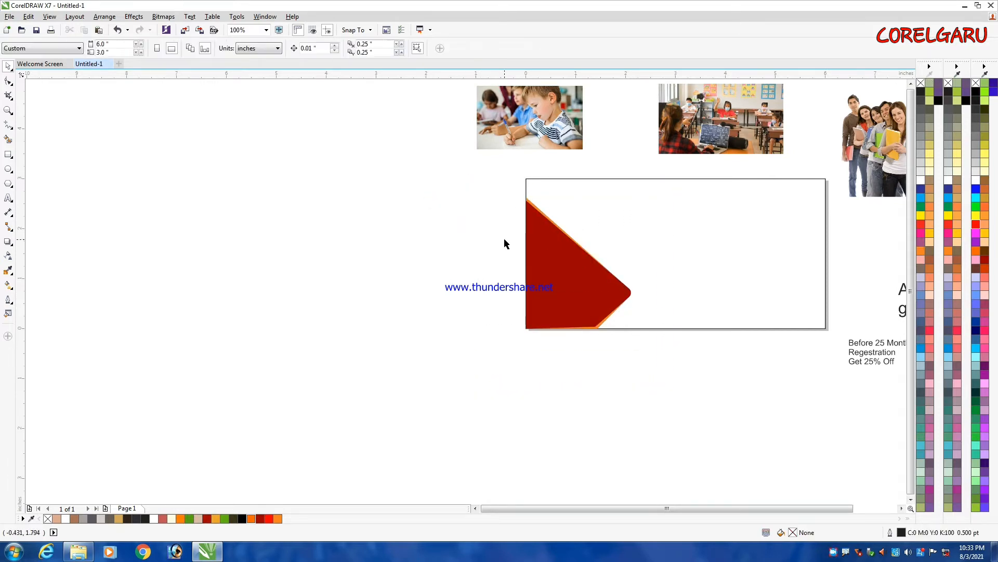
key(z)
drag(473, 180, 681, 387)
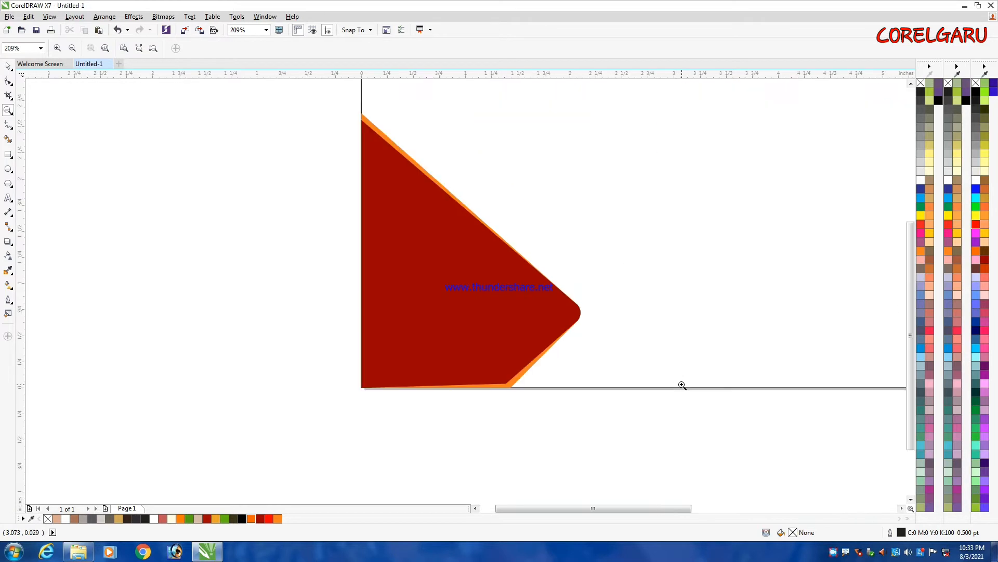
right_click(478, 254)
key(space)
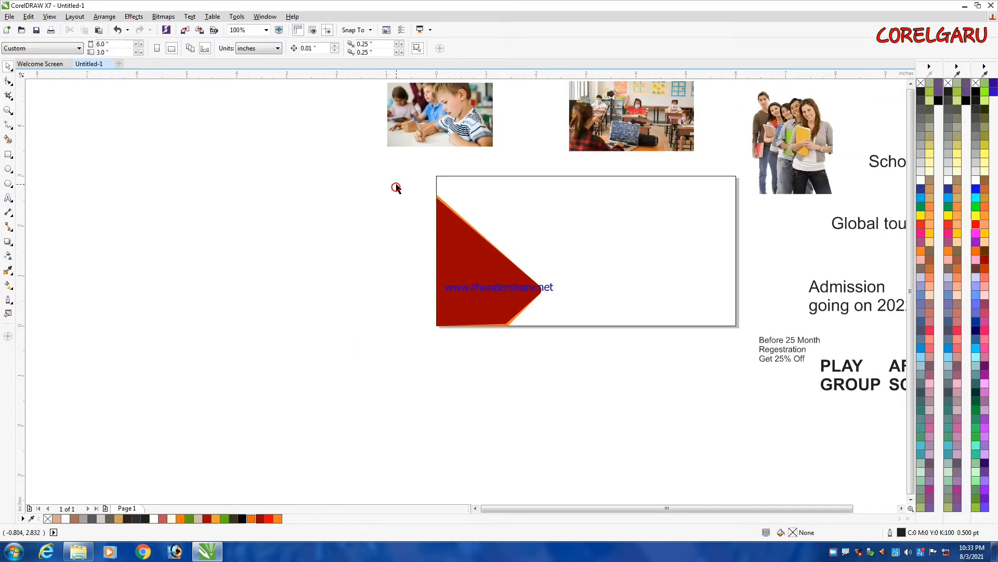
Step: Enlarge the dark red and orange shapes together about their centre to about 2.245 x 2.809 in, extending past the banner's edges
drag(396, 188, 575, 354)
key(shift+F2)
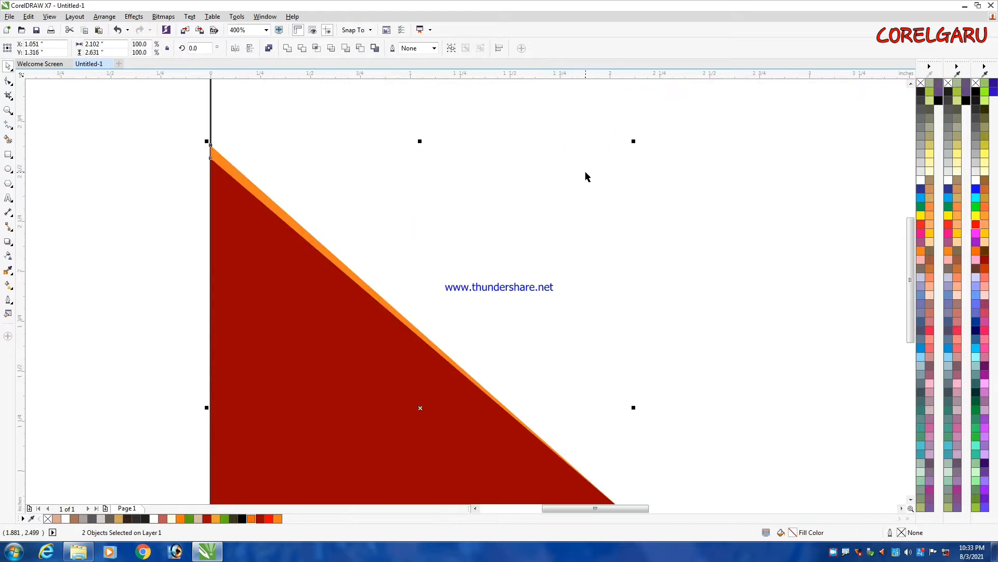
scroll(586, 177, down, 1)
drag(618, 153, 626, 151)
scroll(583, 205, down, 2)
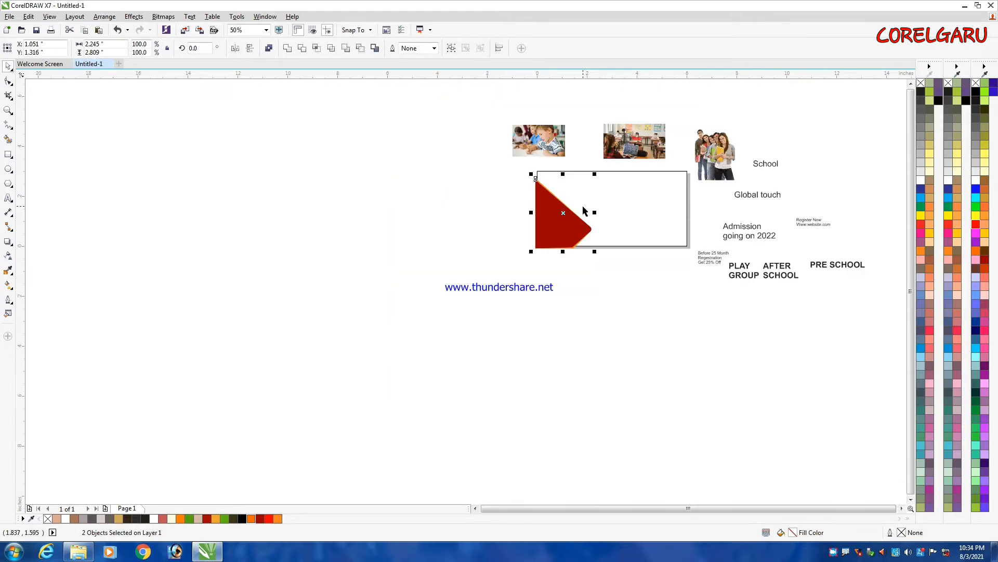
scroll(582, 210, up, 1)
scroll(582, 210, up, 1)
scroll(583, 215, down, 1)
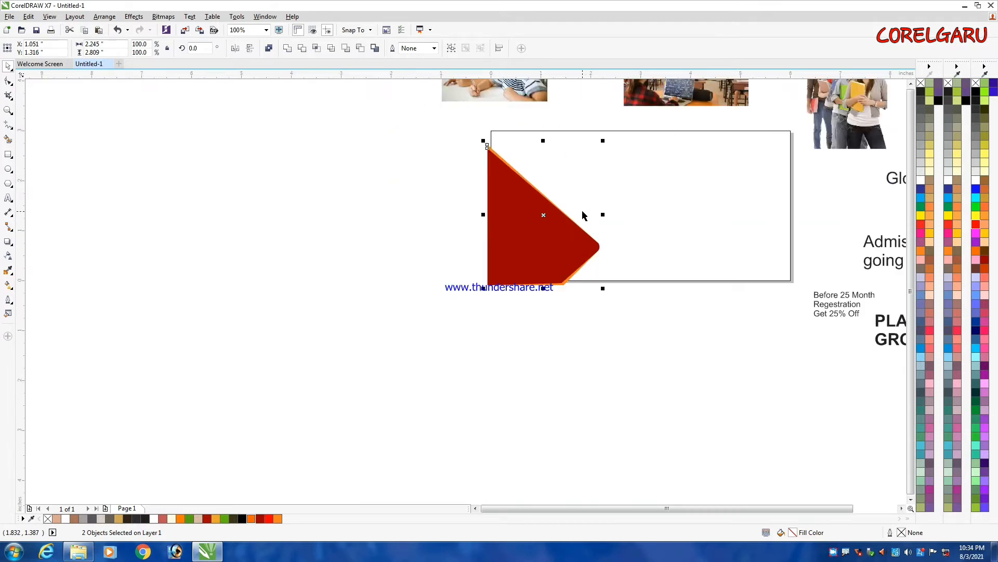
Step: Group the dark red and orange shapes and PowerClip the group inside the banner rectangle
key(ctrl+g)
click(441, 192)
right_click(508, 188)
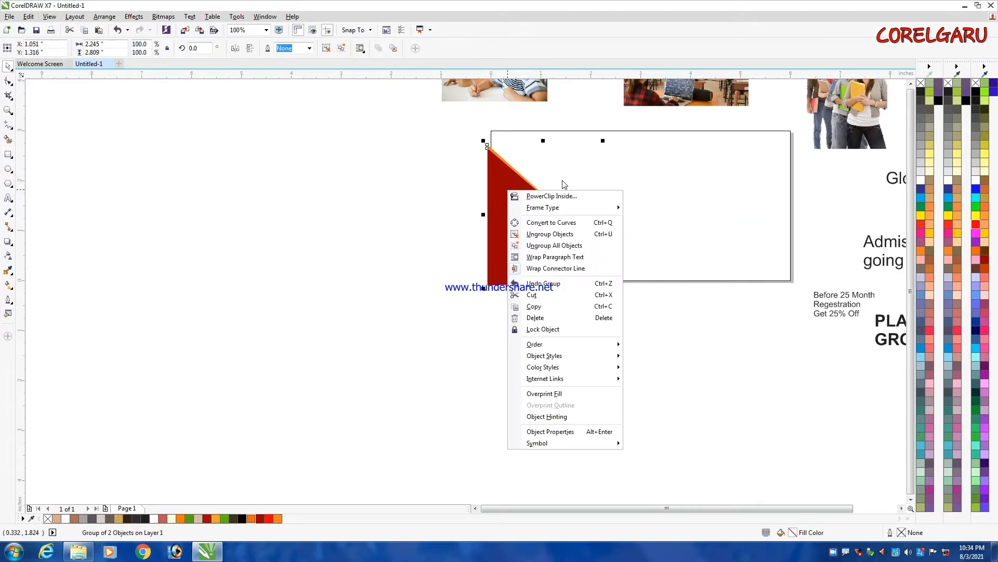
click(551, 196)
click(651, 188)
click(525, 334)
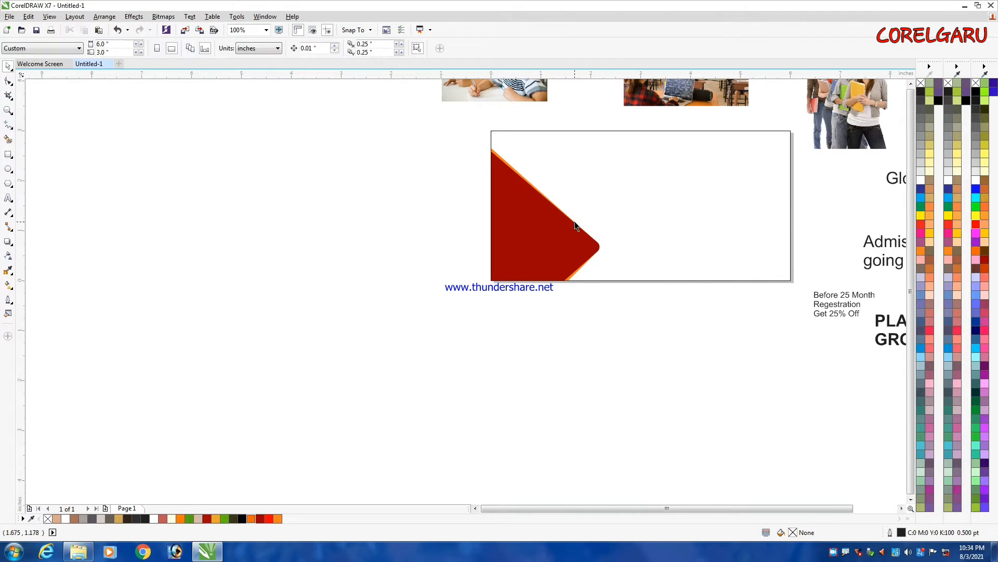
Step: Try to make a copy of the banner rectangle squeezed to about 2.983 in wide over its right half
scroll(576, 223, up, 1)
scroll(555, 272, down, 2)
scroll(557, 252, up, 1)
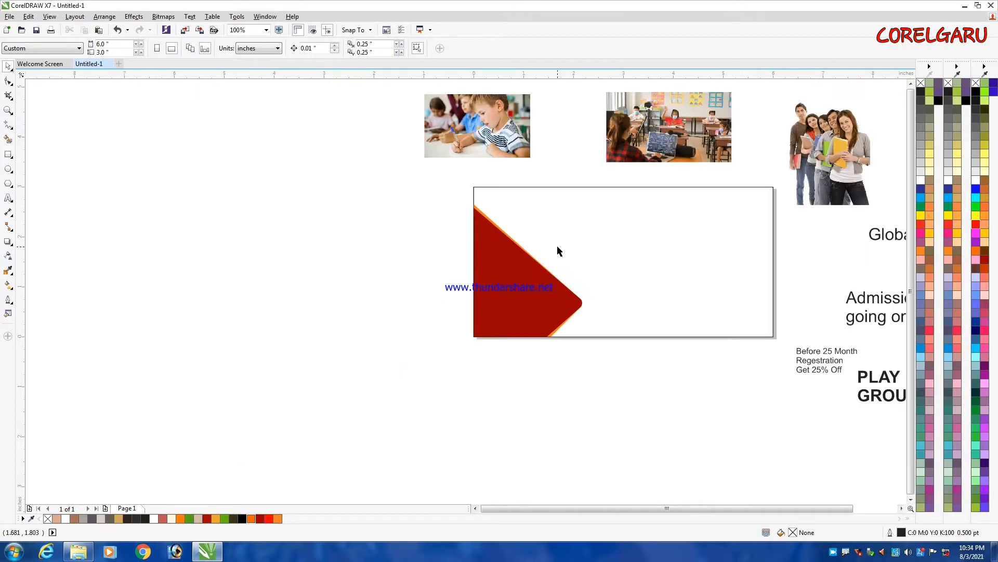
scroll(466, 273, down, 1)
scroll(581, 270, up, 1)
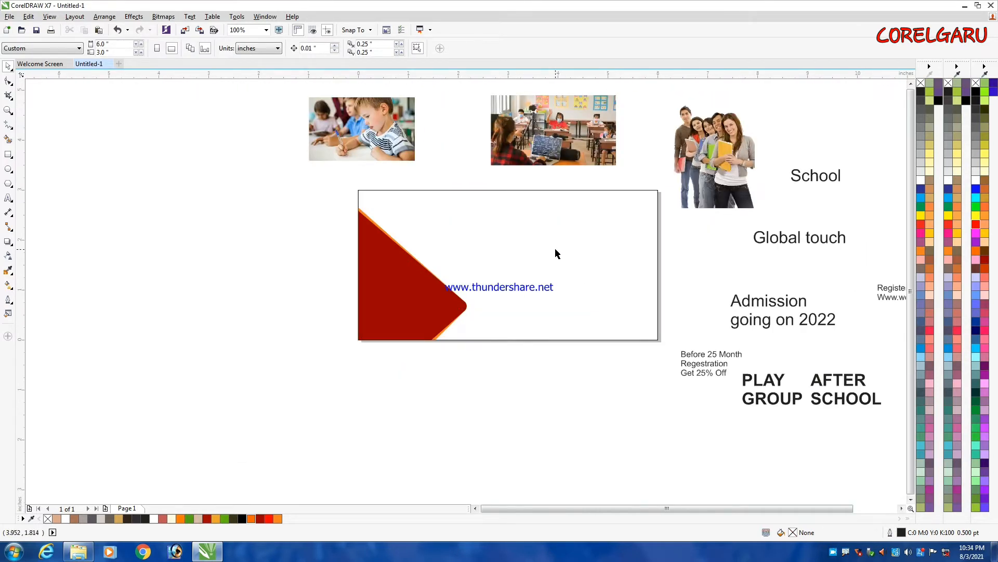
key(z)
drag(338, 170, 685, 433)
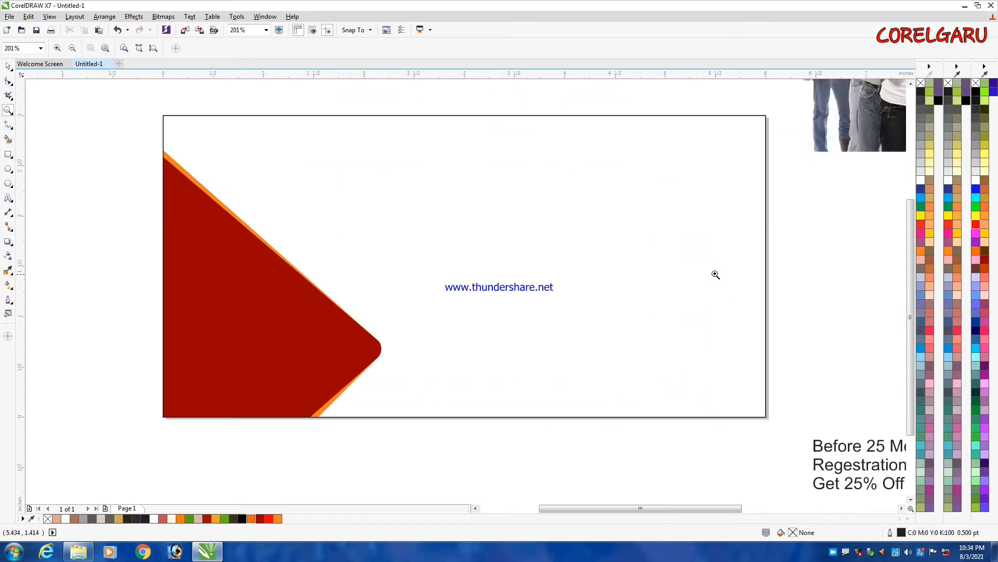
key(space)
click(587, 210)
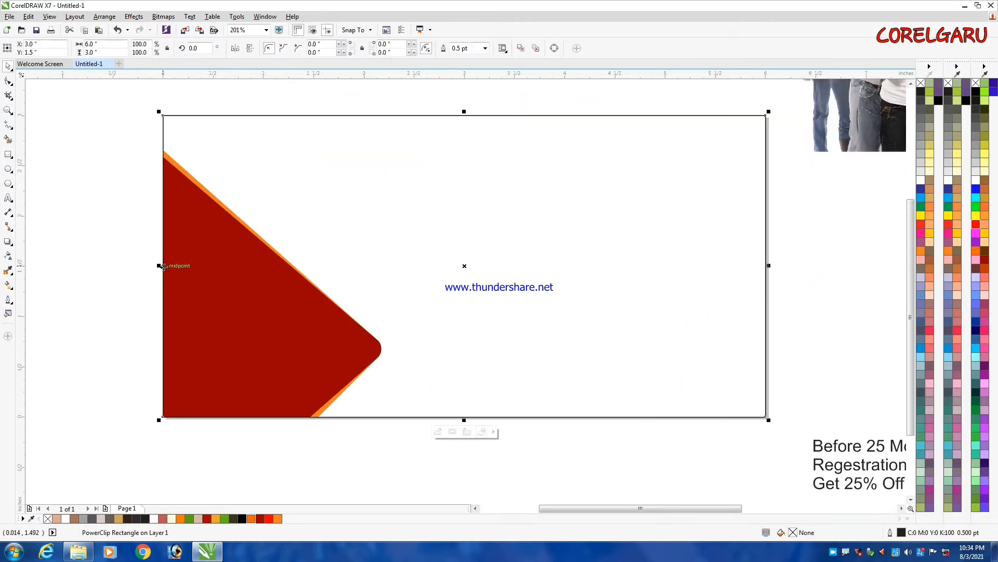
drag(160, 265, 462, 289)
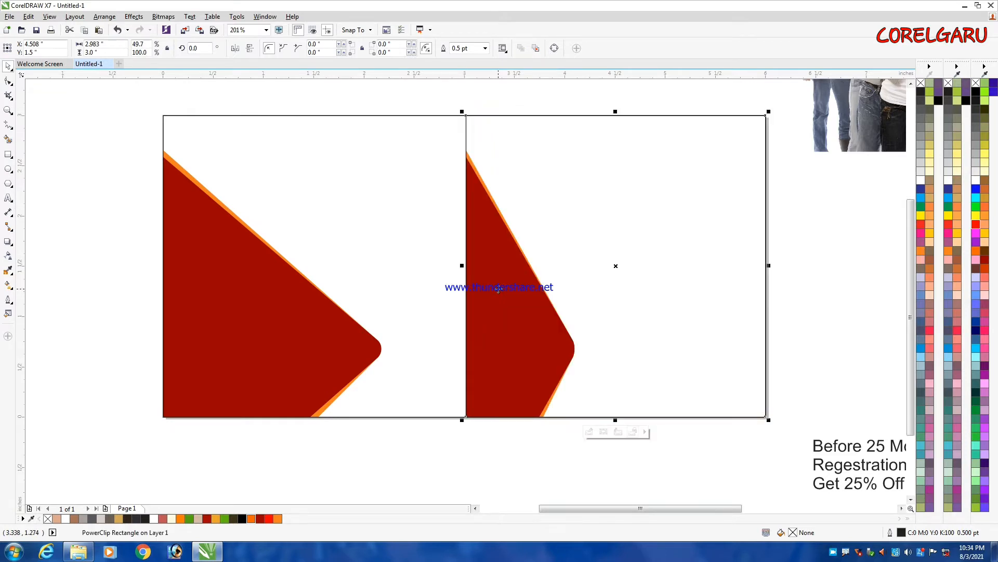
key(ctrl+z)
Step: Draw a square of about 2.042 in beside the banner and align it to the banner's top and right edges
scroll(490, 286, down, 2)
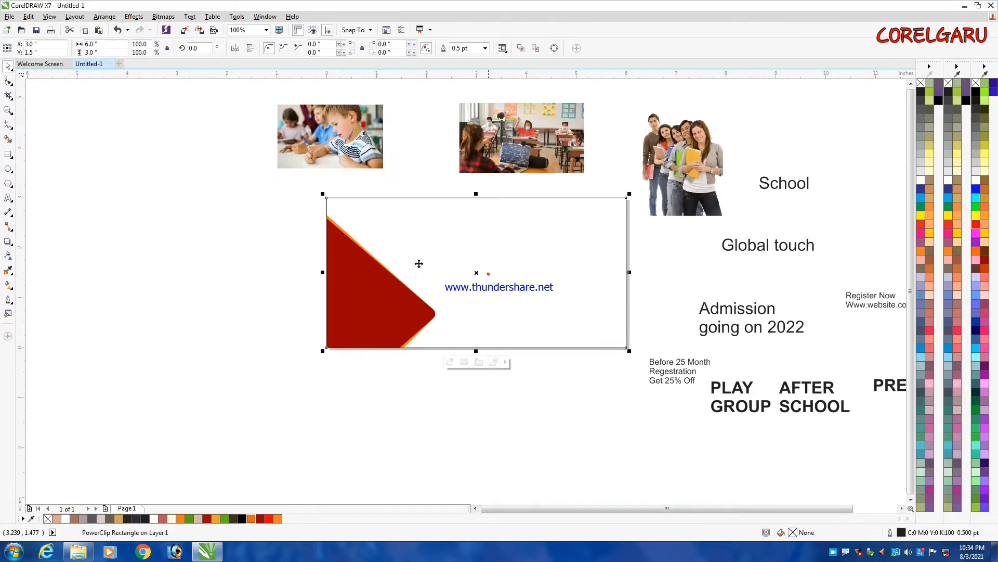
click(169, 223)
click(8, 154)
drag(114, 212, 217, 314)
click(194, 238)
shift+click(491, 257)
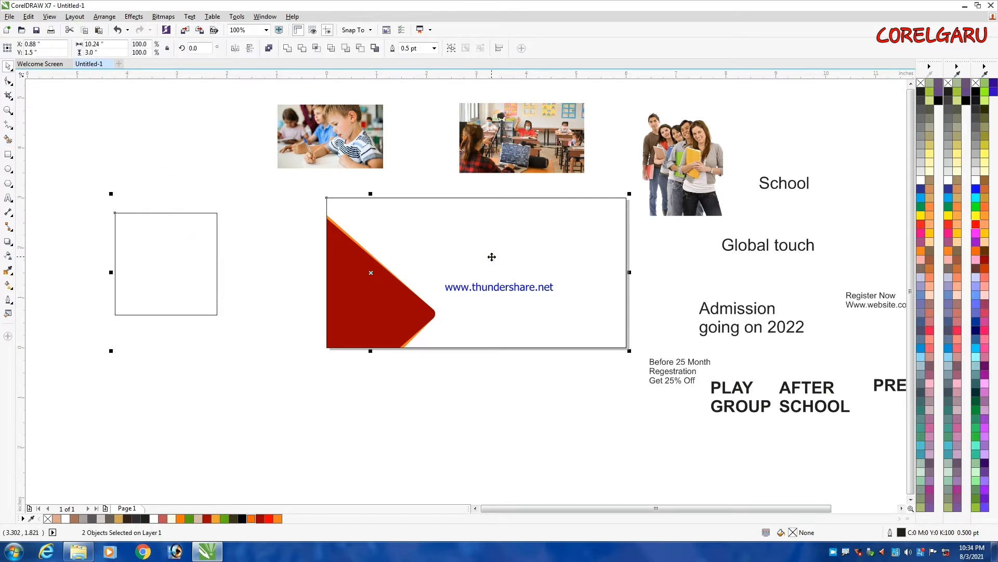
key(t)
key(r)
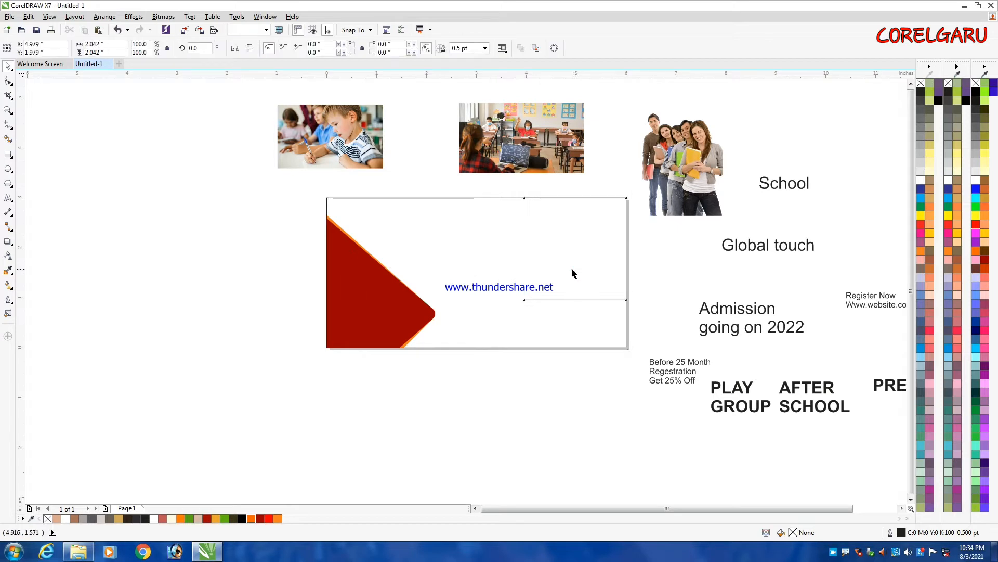
Step: Enlarge the square to about 3.021 in wide and reduce its height to 3 in to meet the banner's bottom edge
click(550, 300)
scroll(548, 306, up, 1)
drag(495, 294, 401, 411)
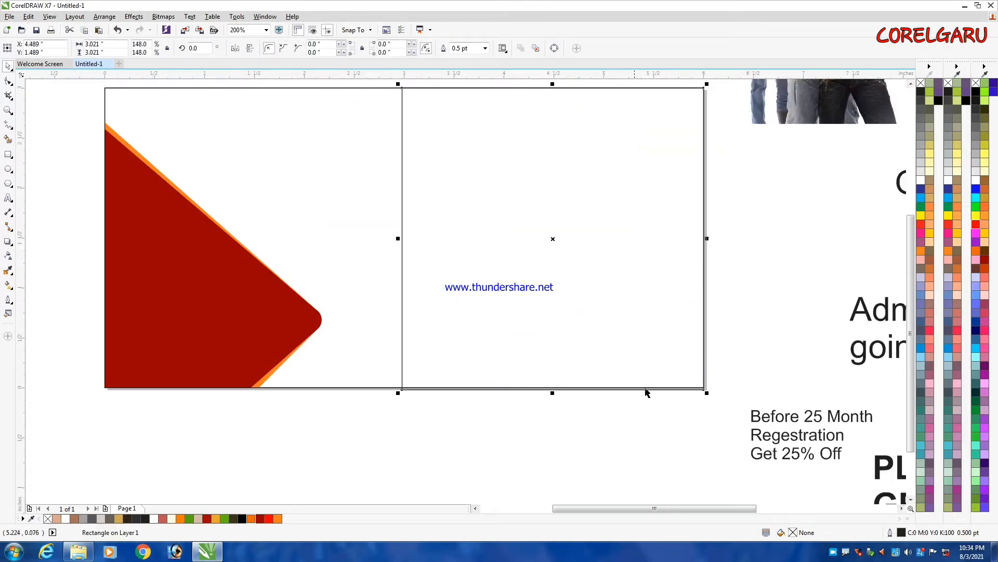
scroll(627, 400, up, 2)
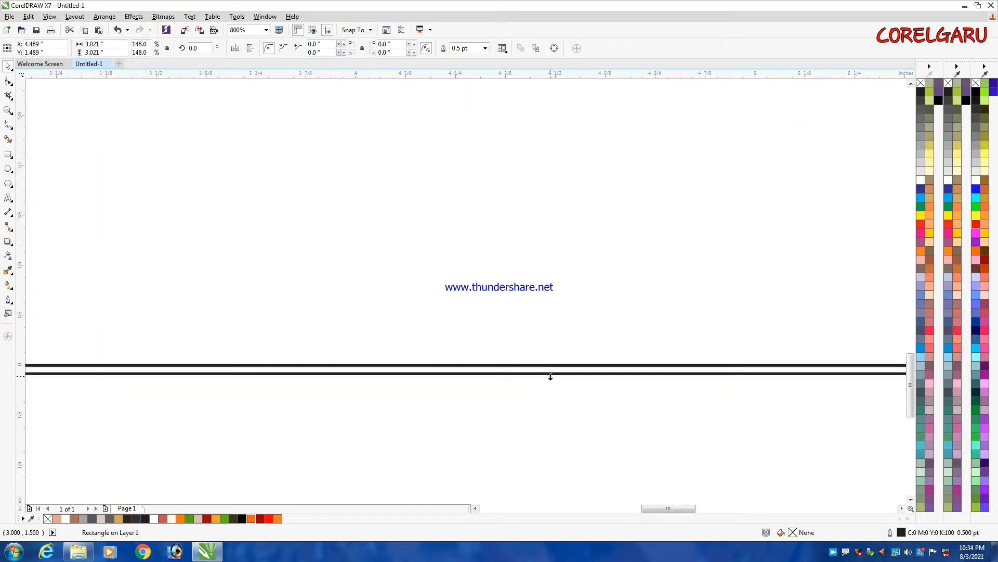
drag(551, 376, 551, 368)
scroll(561, 354, down, 4)
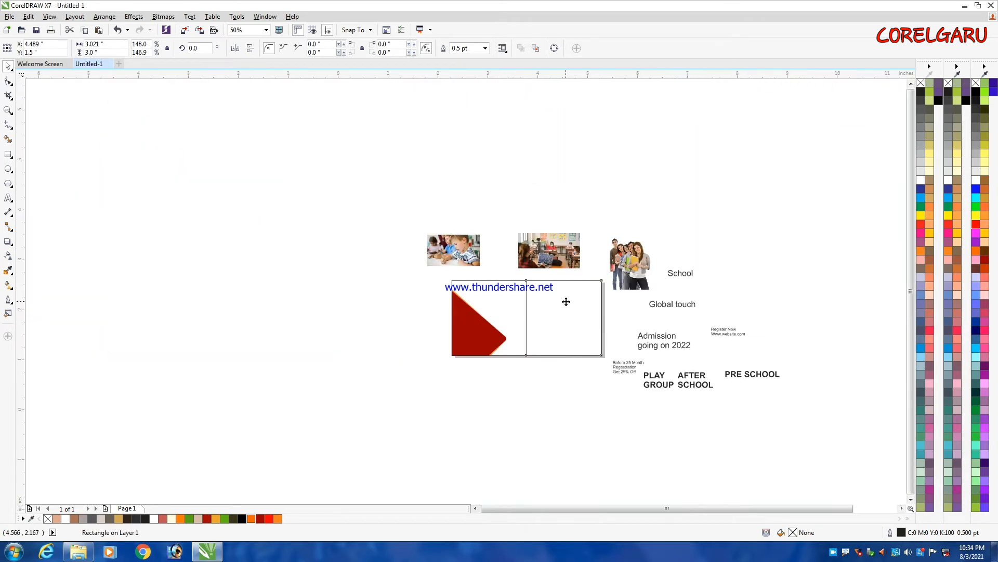
scroll(566, 302, up, 1)
key(z)
drag(452, 219, 659, 428)
key(space)
scroll(697, 324, down, 1)
click(702, 290)
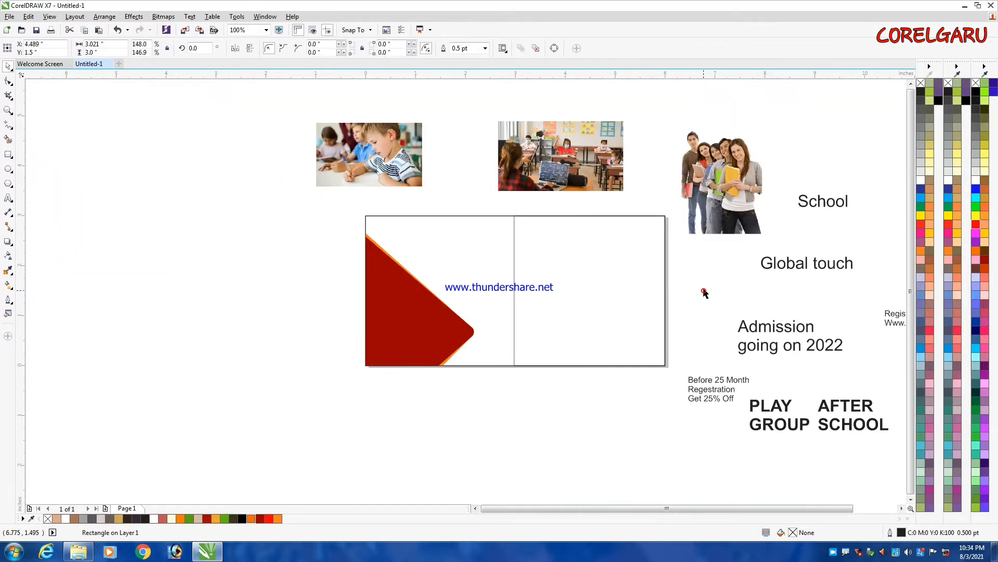
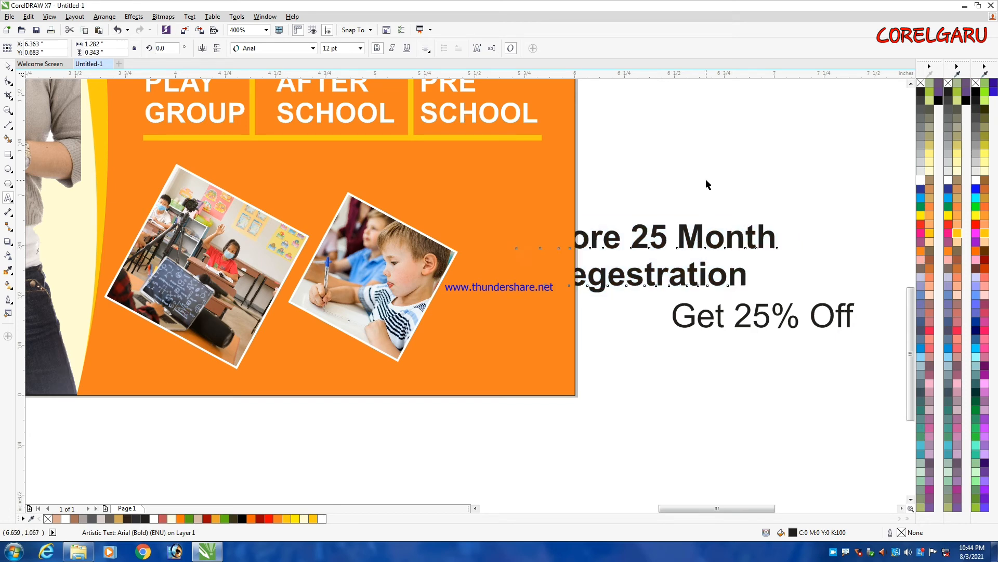
Step: Shrink the "Before 25 Month Regestration" text to about 5.04 pt and place it beside the boy's photo at the banner's right edge
drag(661, 241, 547, 329)
drag(457, 263, 534, 287)
click(644, 245)
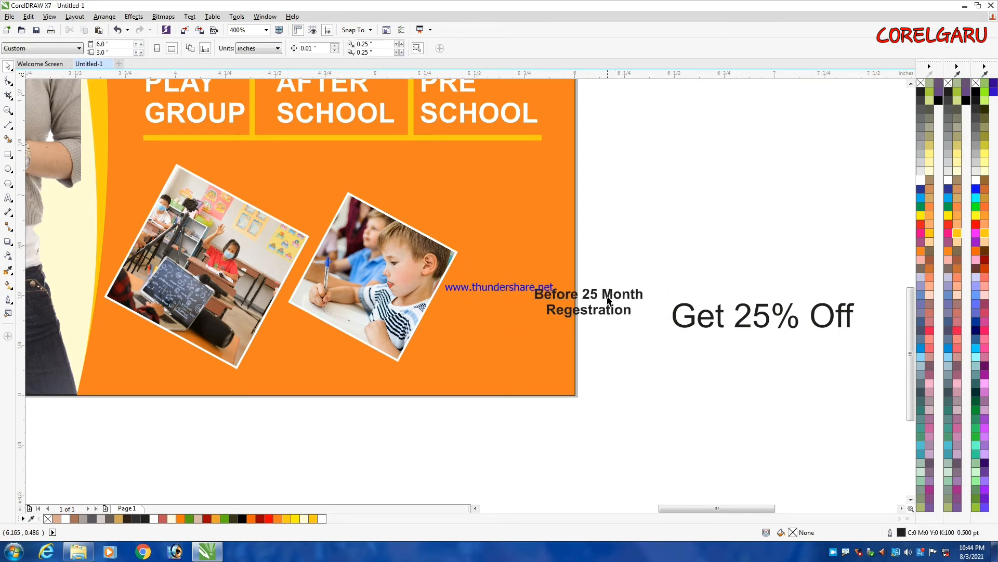
Step: Draw a rectangle about 0.596 x 0.216 in near the banner's lower-right corner, beside the boy's photo
click(8, 154)
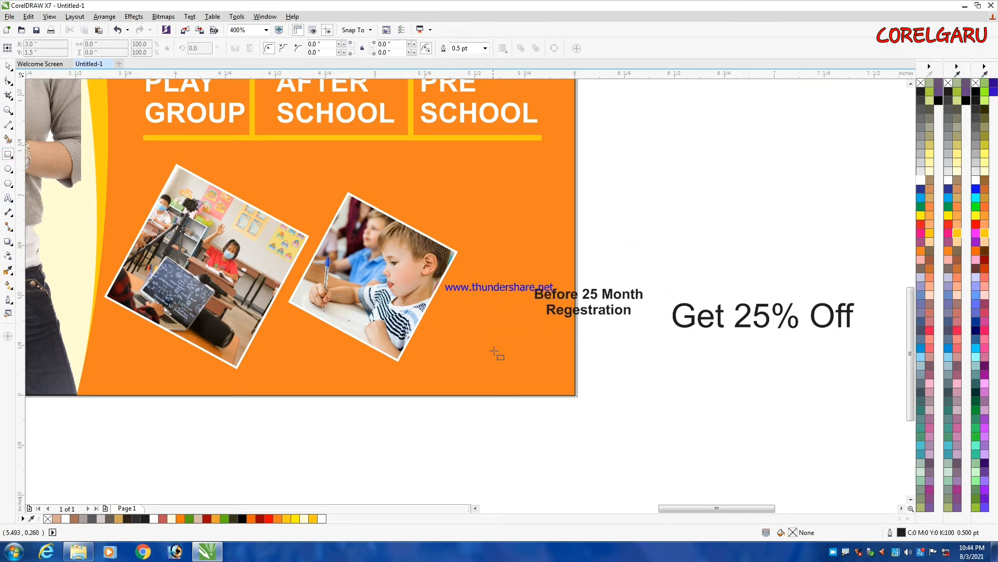
drag(451, 301, 571, 345)
key(space)
Step: Move the "Before 25 Month Regestration" text onto the new rectangle and center it horizontally and vertically
drag(622, 294, 541, 318)
scroll(542, 319, up, 2)
shift+click(553, 292)
key(c)
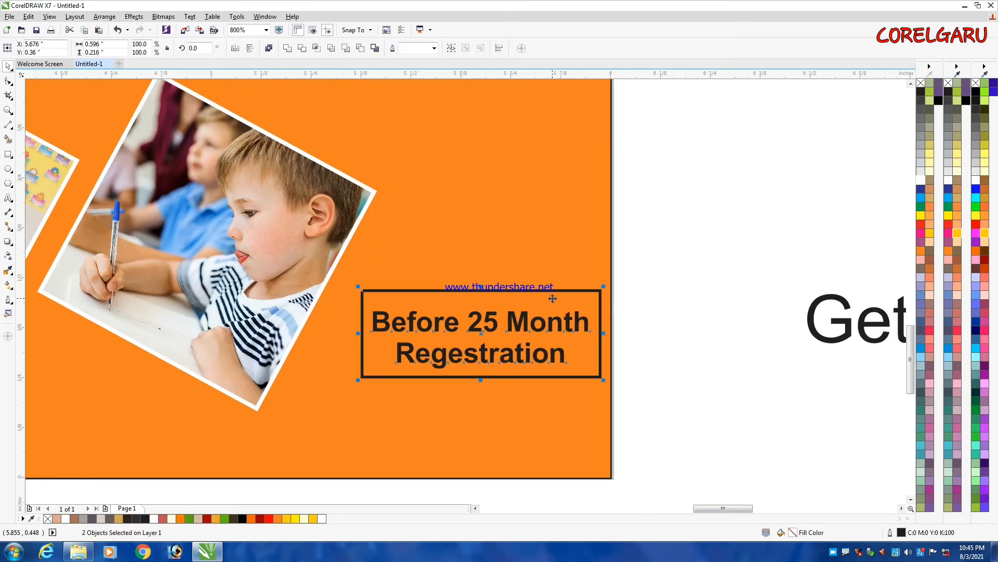
key(e)
click(711, 257)
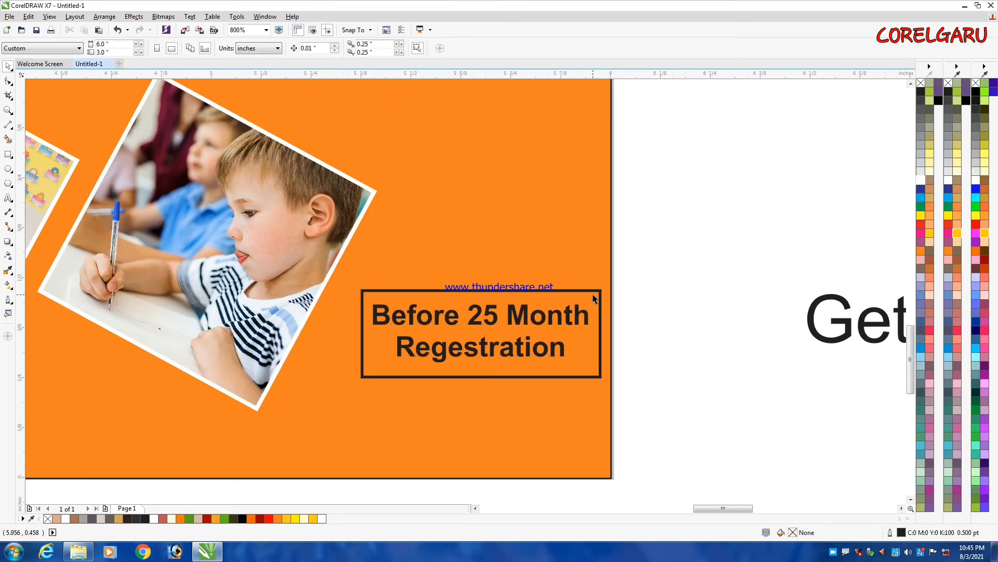
Step: Round all corners of the rectangle around the registration text to about 0.026 in
click(599, 299)
click(8, 80)
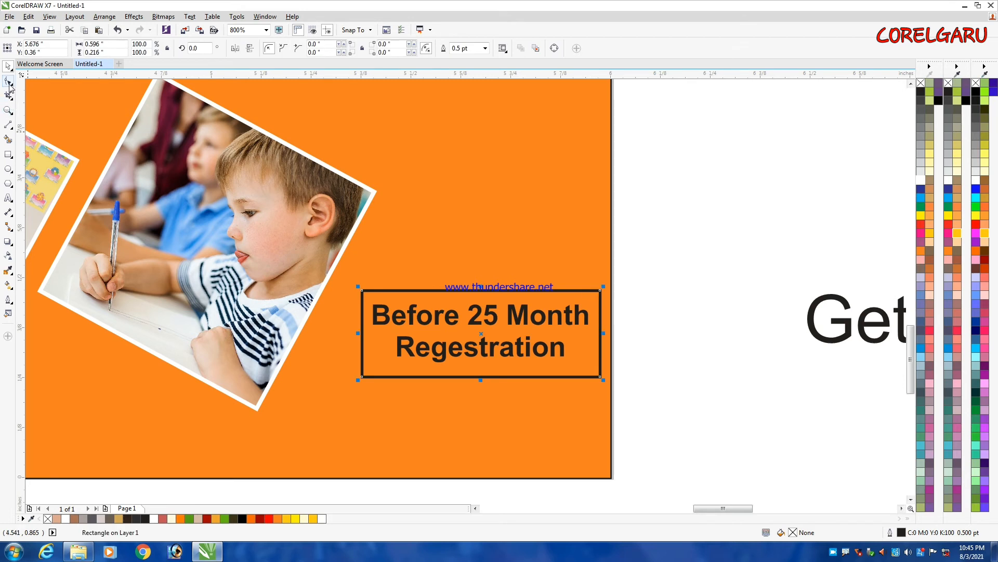
drag(363, 291, 372, 291)
key(space)
click(697, 250)
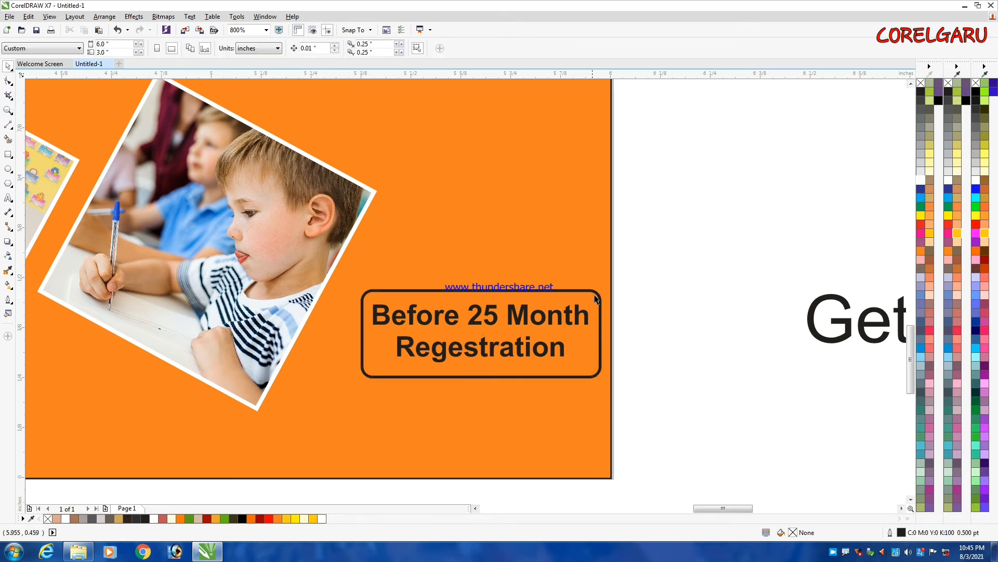
Step: Fill the rounded rectangle with yellow, C0 M20 Y100 K0, and bring the registration text in front of it
click(594, 296)
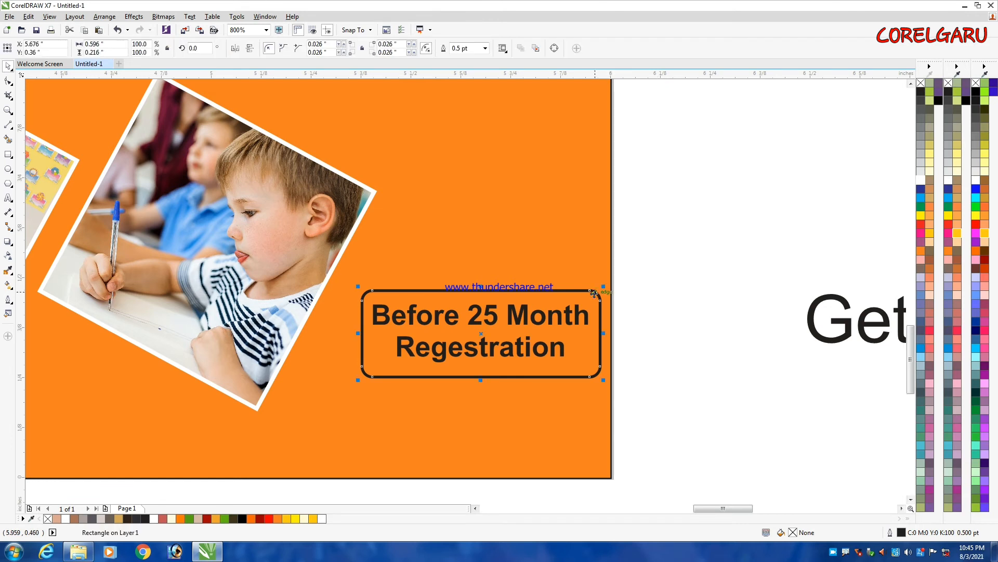
click(929, 233)
drag(727, 217, 368, 436)
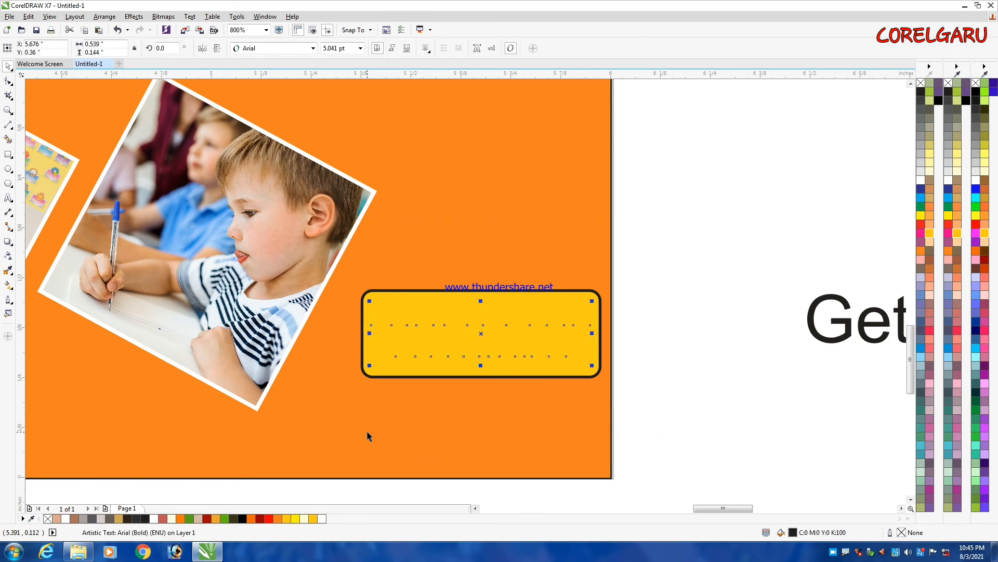
key(shift+Page_Up)
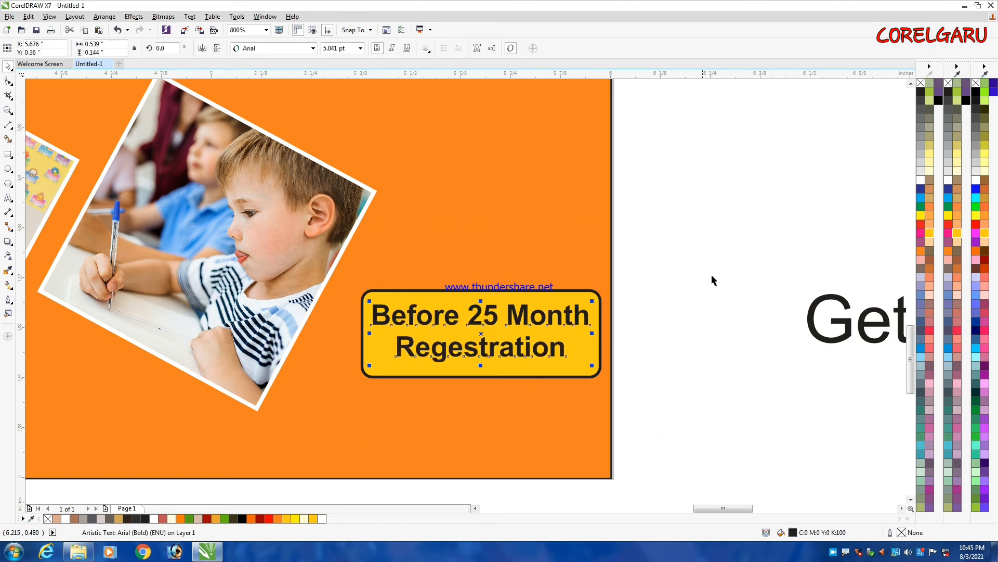
Step: Remove the yellow rectangle's outline and nudge it together with its text 0.04 in to the left
click(601, 301)
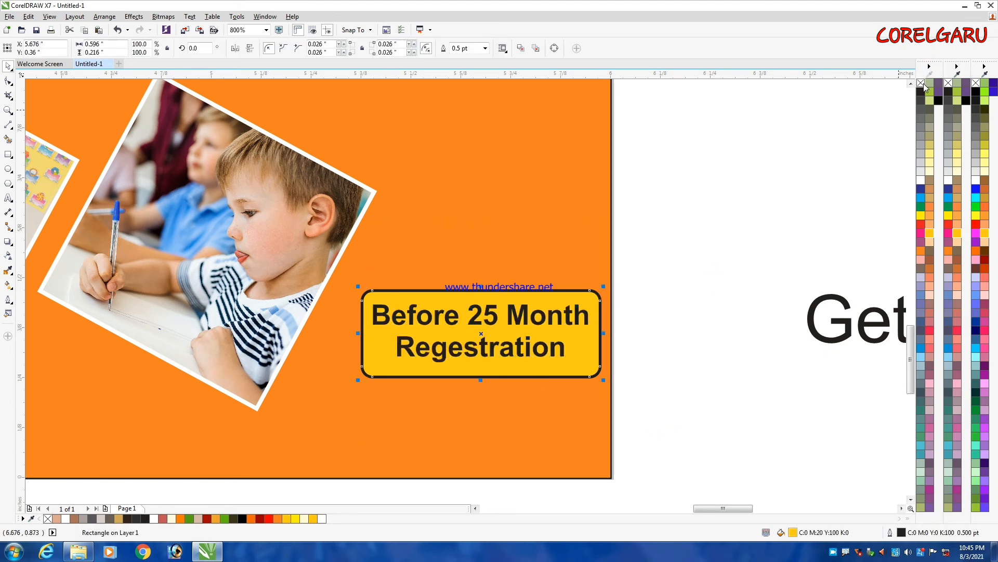
drag(726, 216, 329, 437)
key(Left)
key(Left)
key(Left)
key(Left)
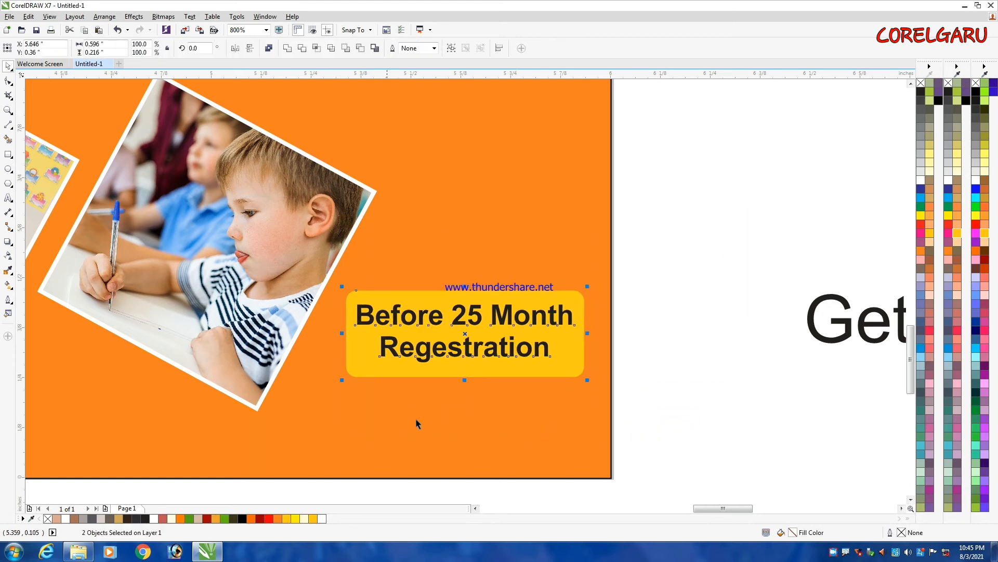
click(663, 260)
Step: Color the "Before 25 Month Regestration" text white
click(564, 318)
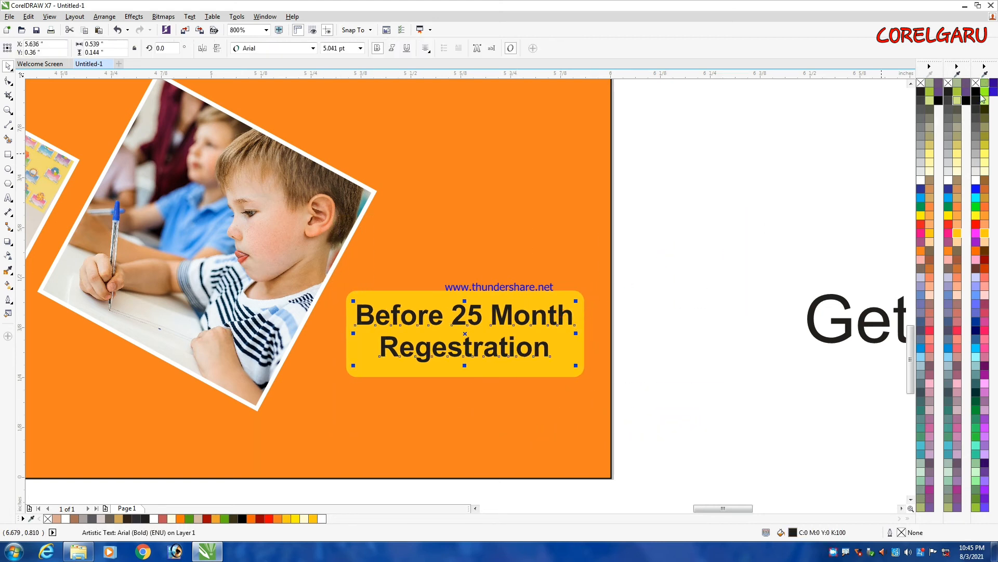
click(922, 176)
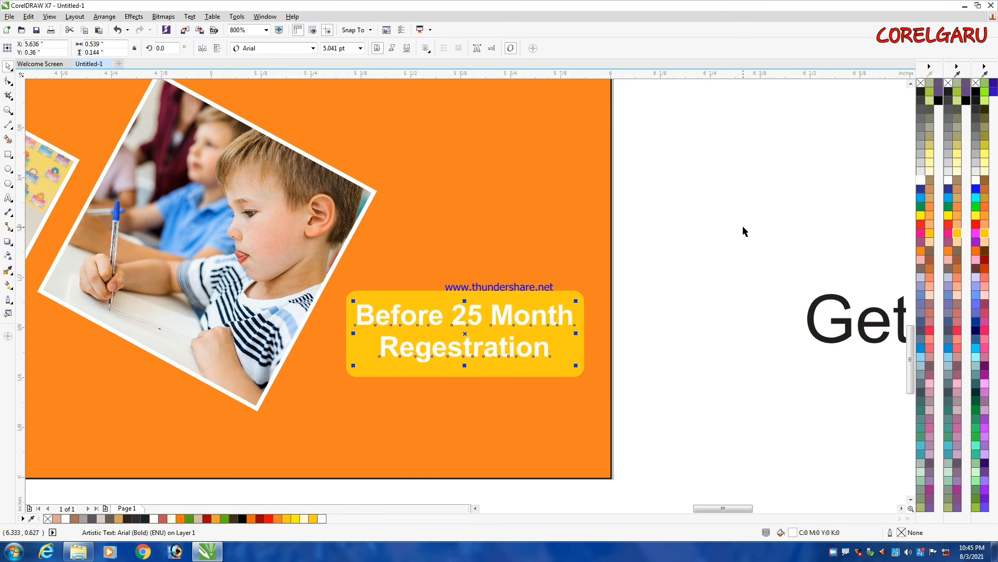
click(726, 232)
Step: Move the "Get 25% Off" text below the yellow box and shrink it to about 6.63 pt
scroll(704, 312, down, 2)
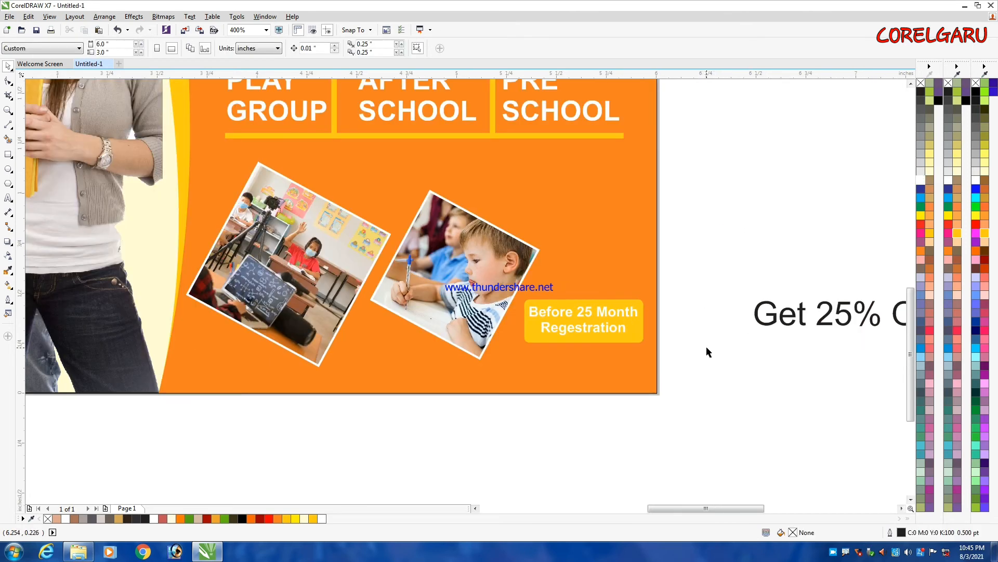
drag(759, 323, 505, 372)
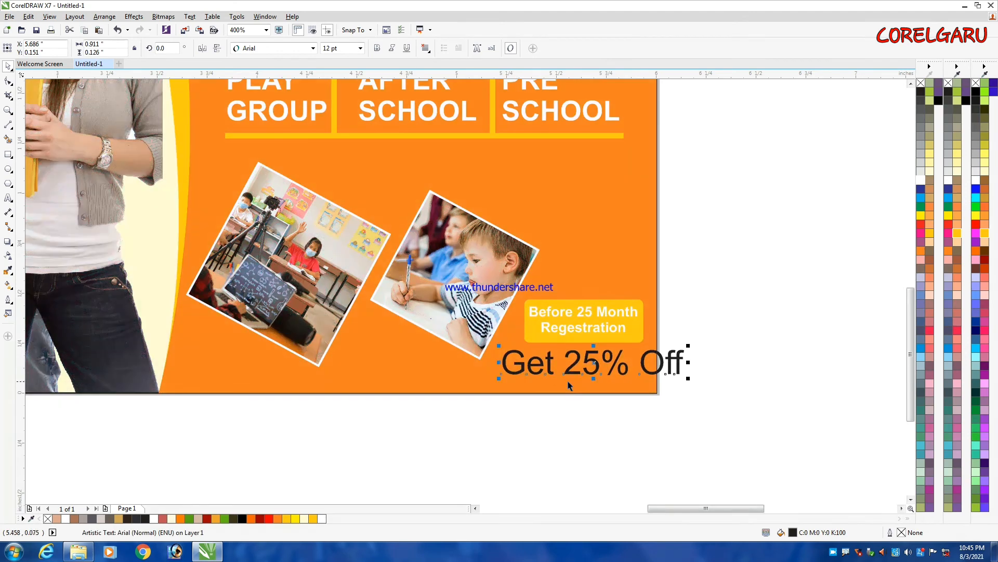
scroll(569, 386, up, 2)
drag(804, 314, 709, 333)
Step: Center the "Get 25% Off" text horizontally on the yellow box
shift+click(628, 296)
key(c)
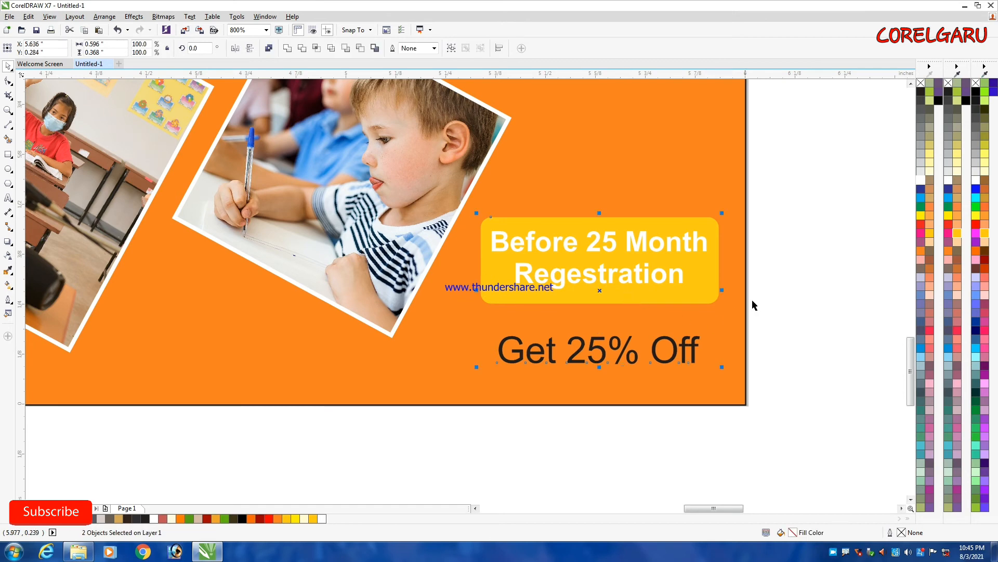
click(783, 288)
Step: Make the "Get 25% Off" text bold and move it up directly beneath the yellow box, centered horizontally on it
click(628, 344)
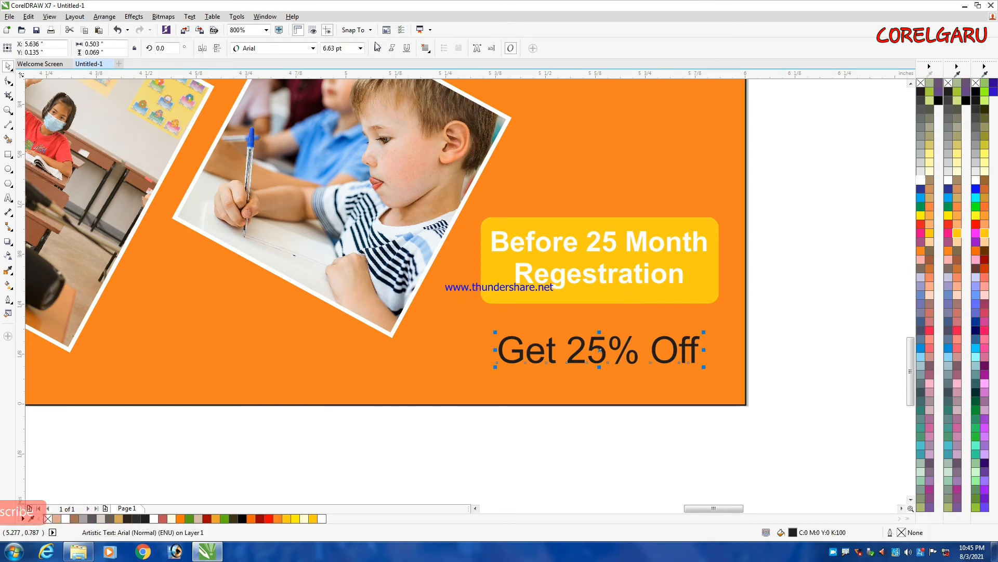
key(ctrl+b)
drag(616, 347, 599, 326)
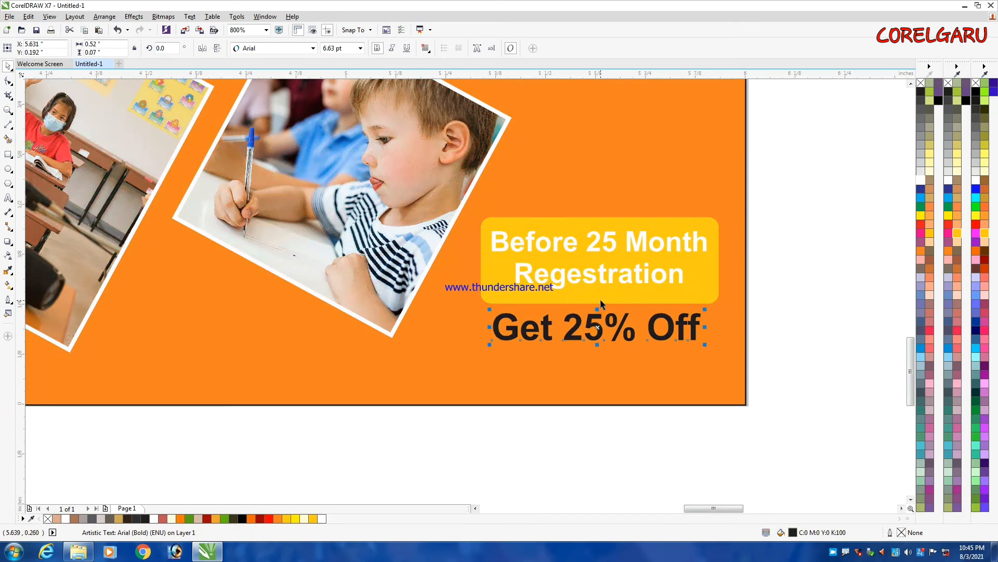
shift+click(600, 298)
scroll(764, 271, down, 4)
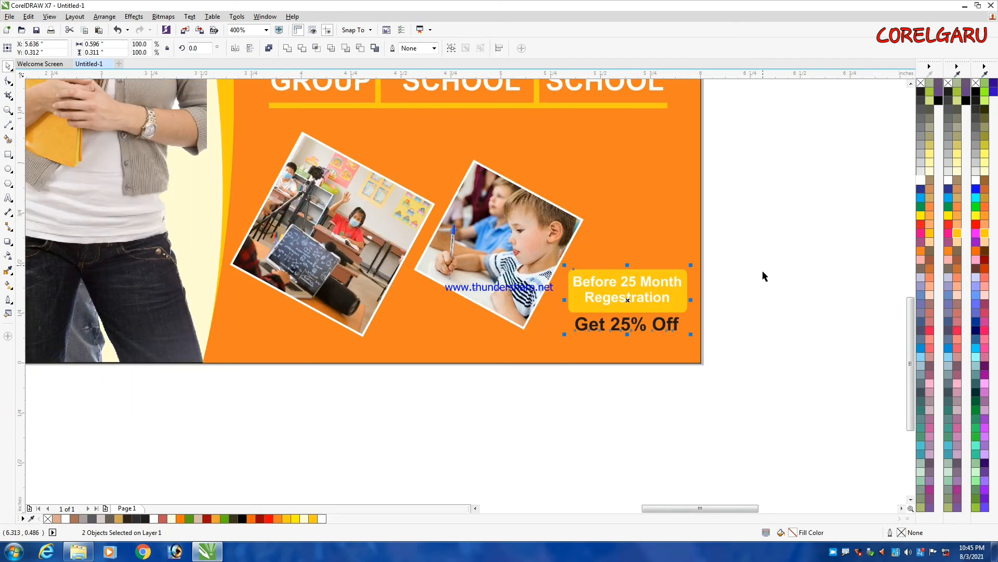
key(z)
drag(370, 174, 743, 393)
scroll(459, 263, down, 4)
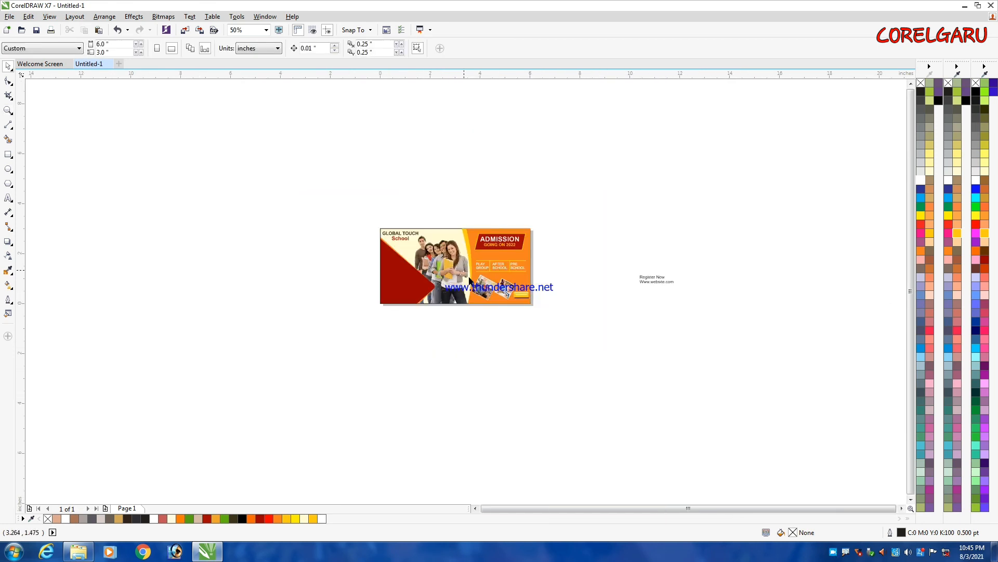
click(645, 286)
drag(649, 285, 359, 277)
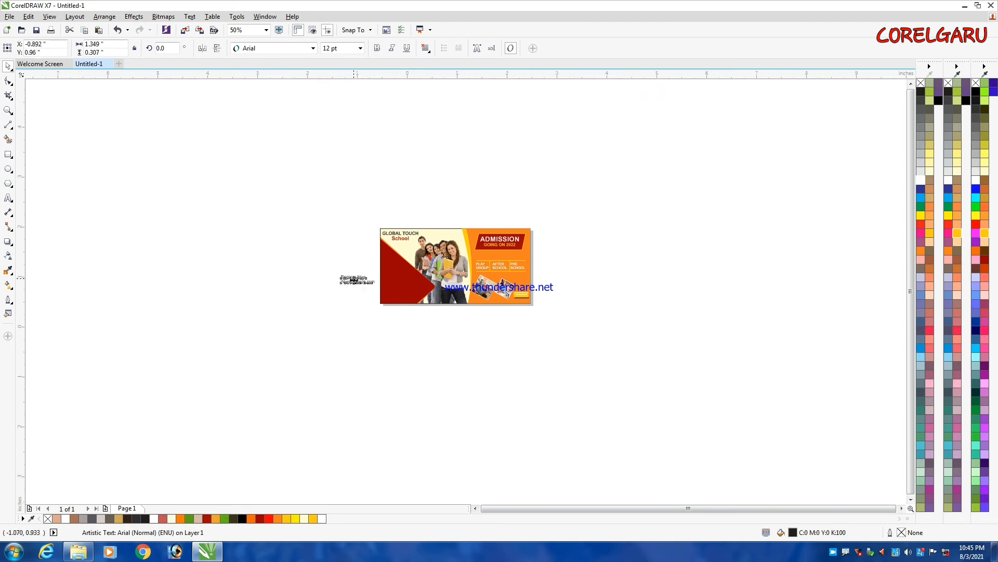
scroll(356, 278, up, 4)
click(319, 186)
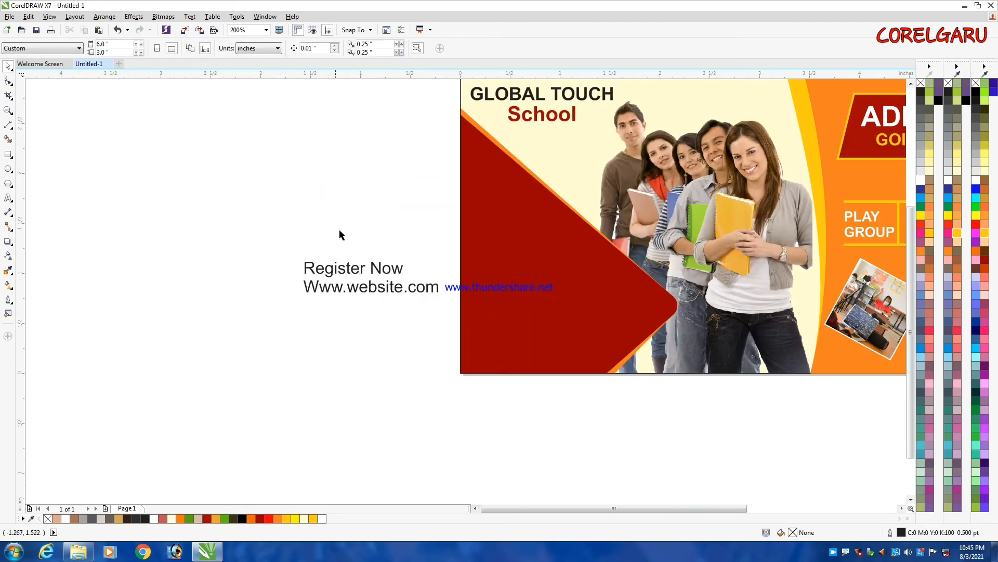
scroll(331, 276, up, 2)
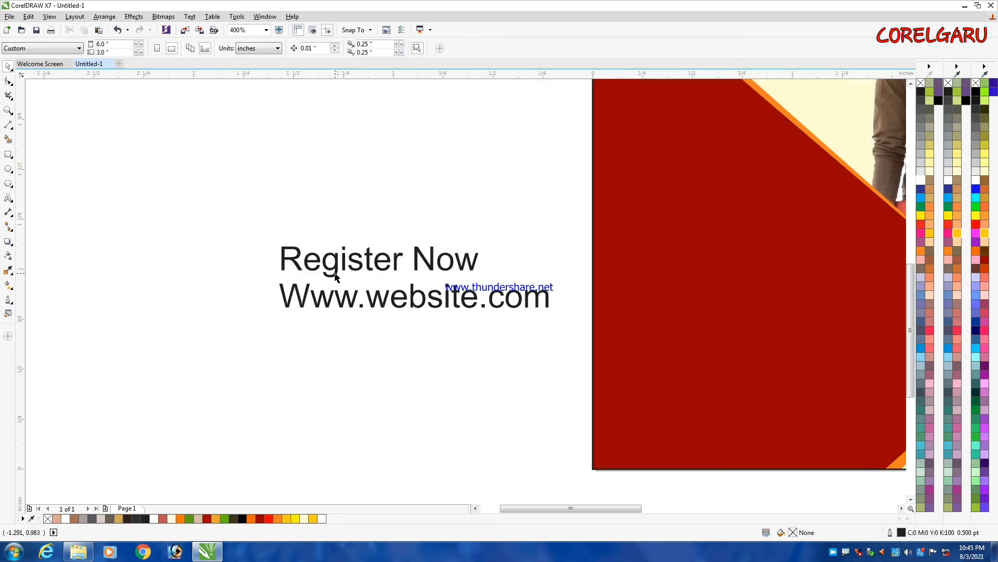
double_click(335, 276)
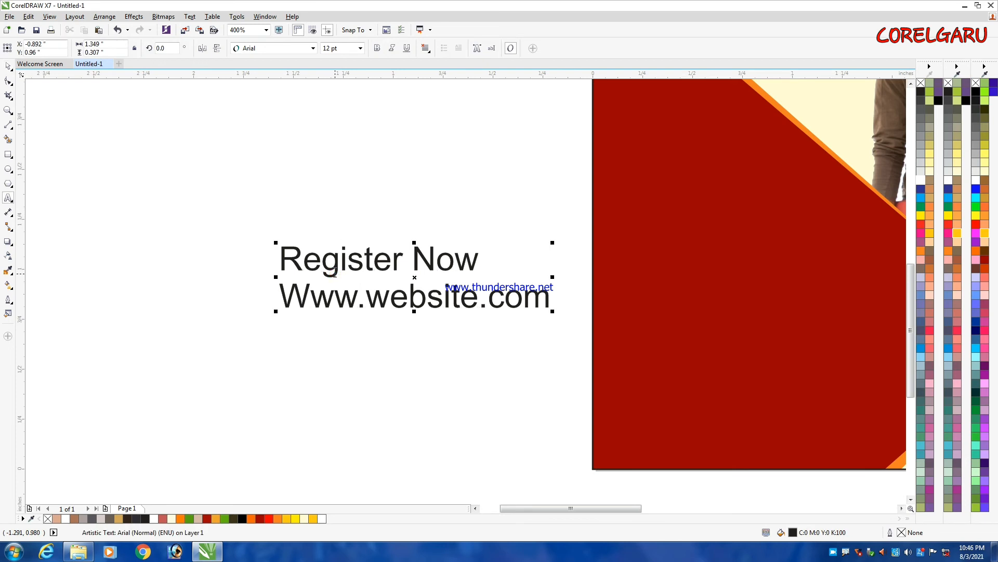
key(ctrl+space)
double_click(283, 289)
drag(279, 289, 559, 303)
key(ctrl+c)
key(Delete)
click(487, 371)
key(ctrl+v)
key(ctrl+space)
scroll(462, 287, down, 2)
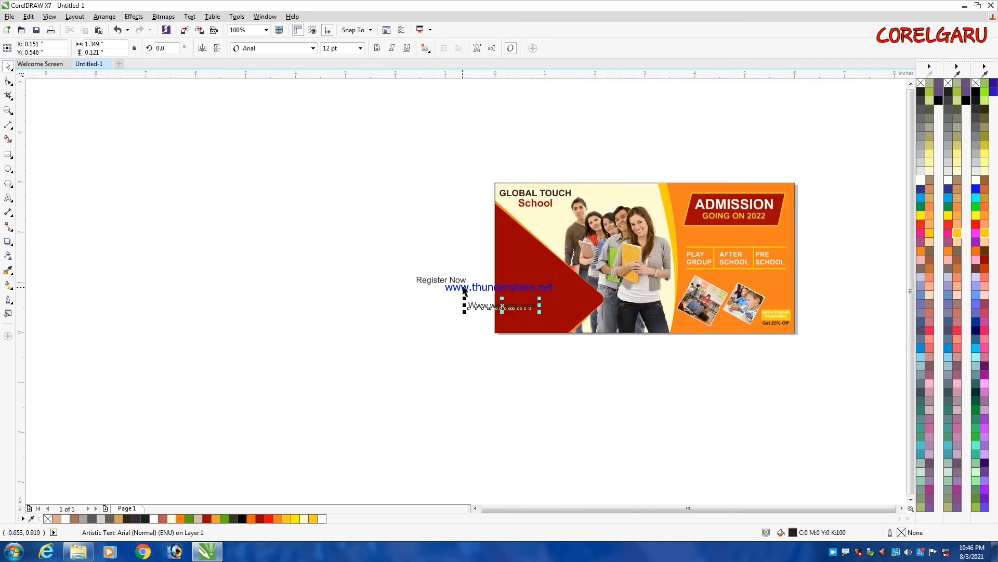
Step: Move the "Register Now" text onto the red arrow shape, make it bold and color it white
click(422, 216)
scroll(532, 308, up, 1)
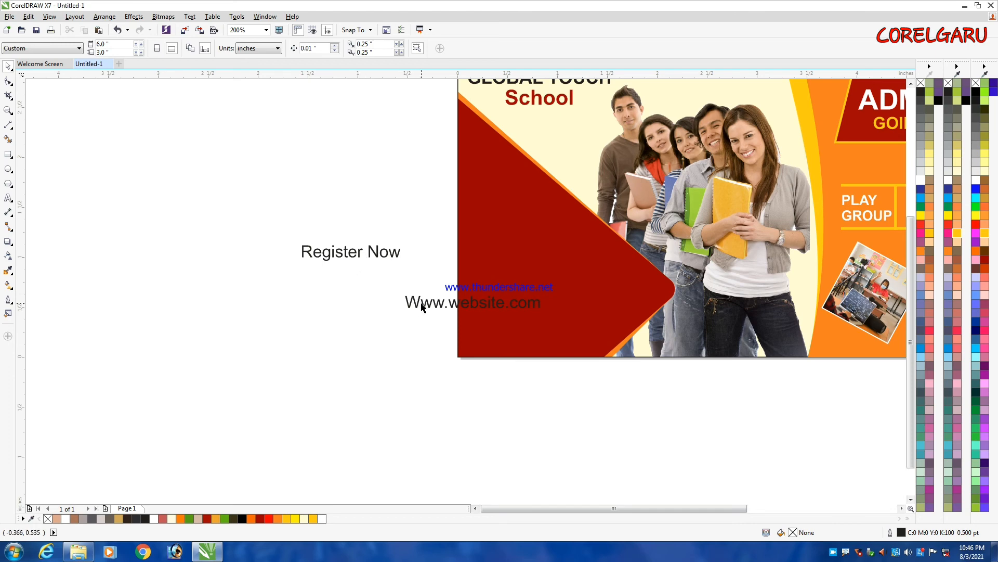
drag(391, 256, 568, 245)
click(378, 48)
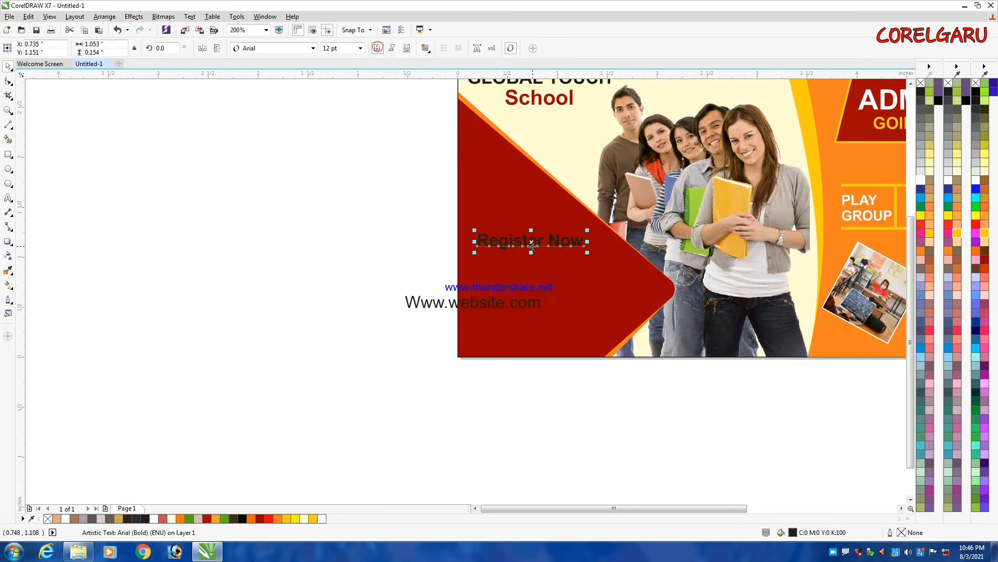
scroll(537, 256, up, 1)
click(921, 181)
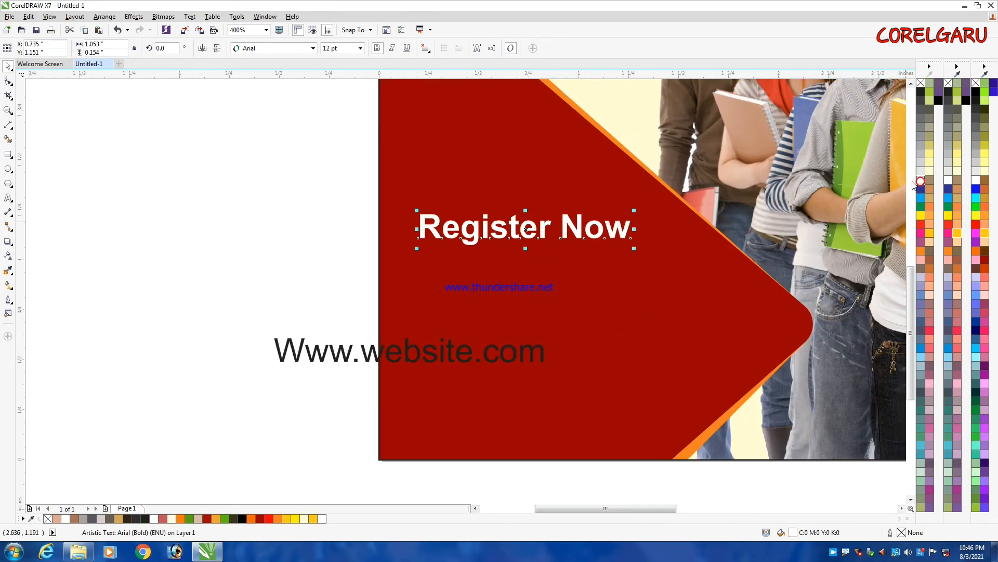
click(281, 212)
Step: Draw a rectangle about 1.15 x 0.28 in below "Register Now" and round its corners to about 0.057 in
click(8, 154)
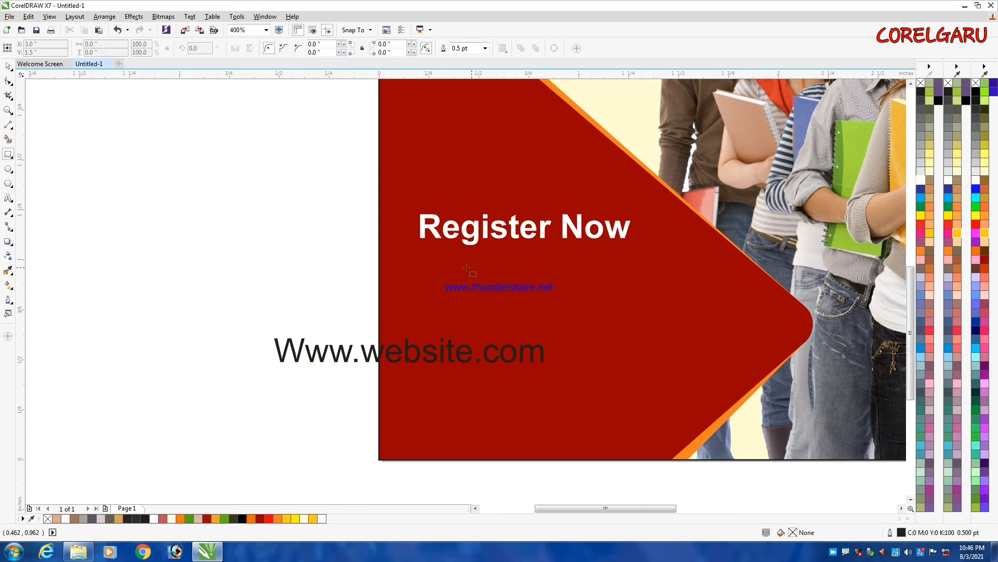
drag(416, 254, 645, 309)
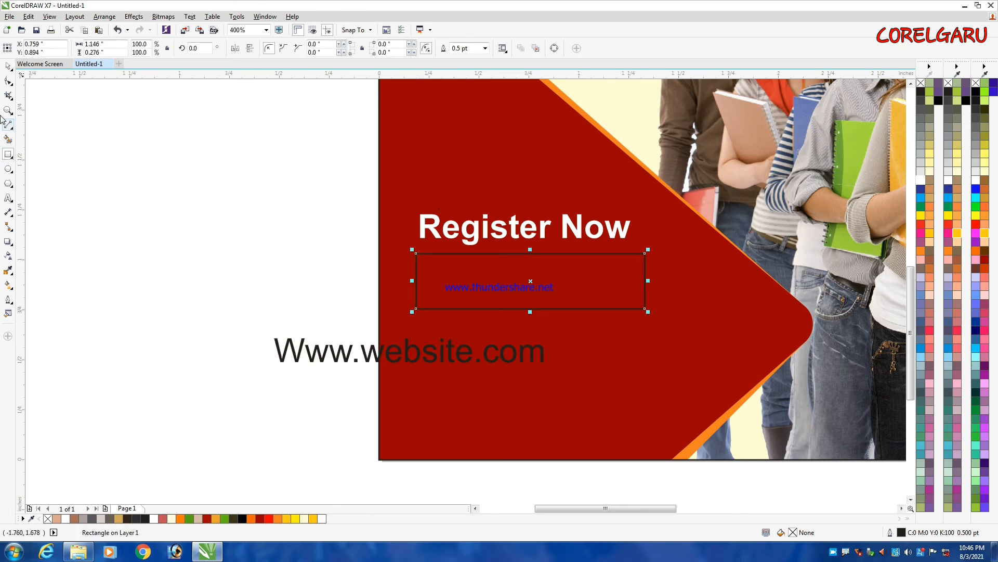
click(8, 81)
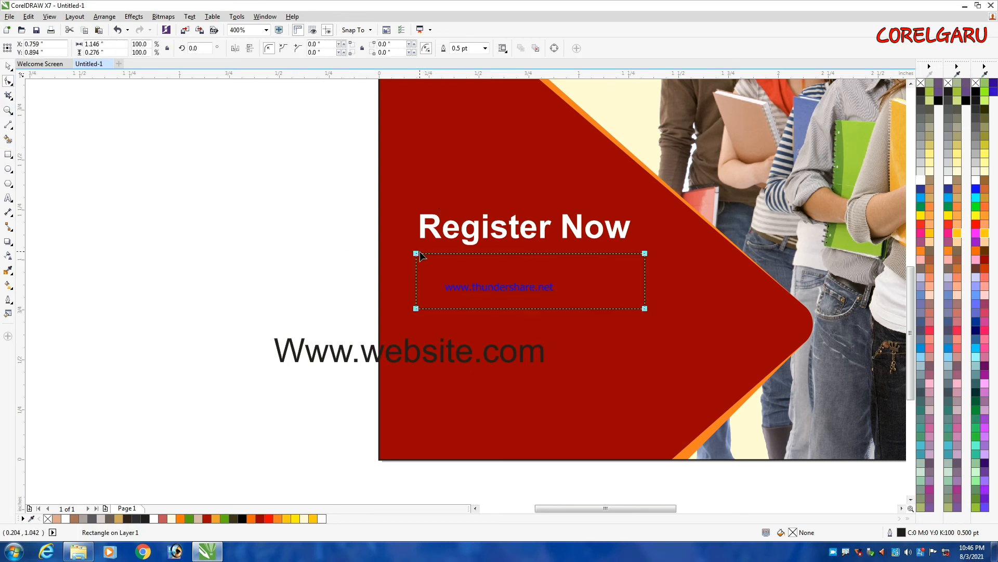
drag(418, 253, 428, 255)
key(space)
click(243, 222)
Step: Fill the rounded rectangle with yellow (C0 M20 Y100 K0) and remove its outline
click(503, 310)
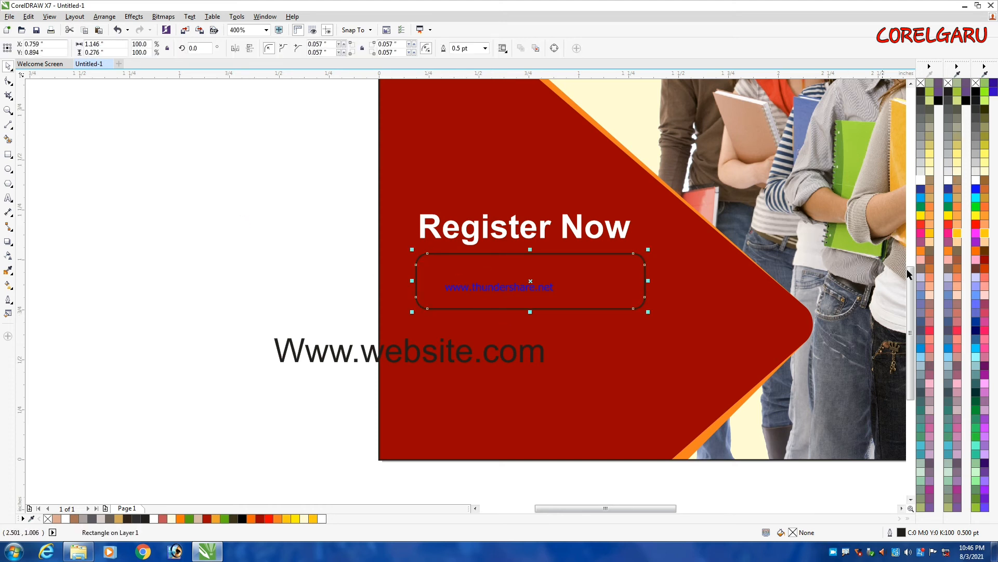
click(956, 233)
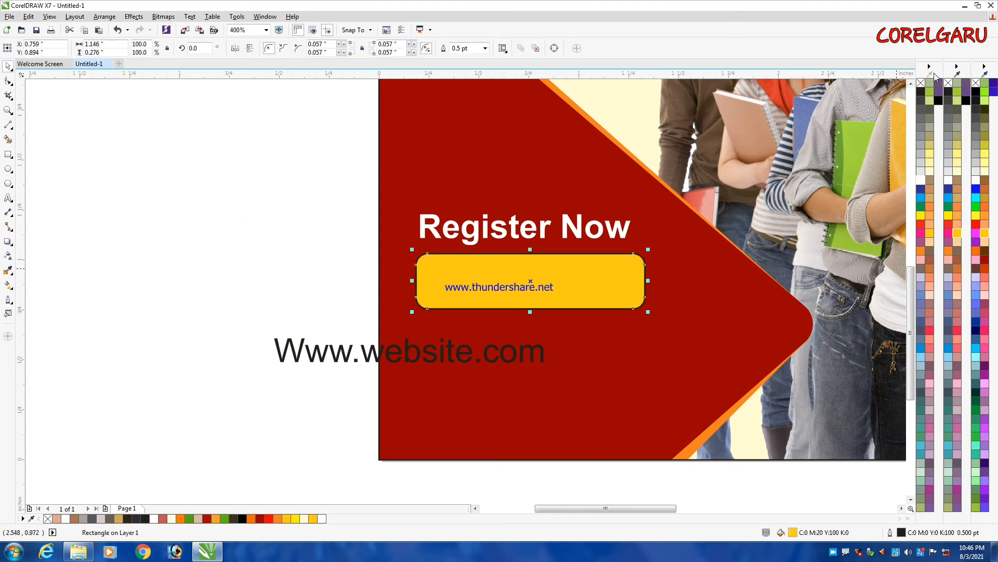
right_click(922, 83)
click(199, 256)
drag(301, 354, 455, 289)
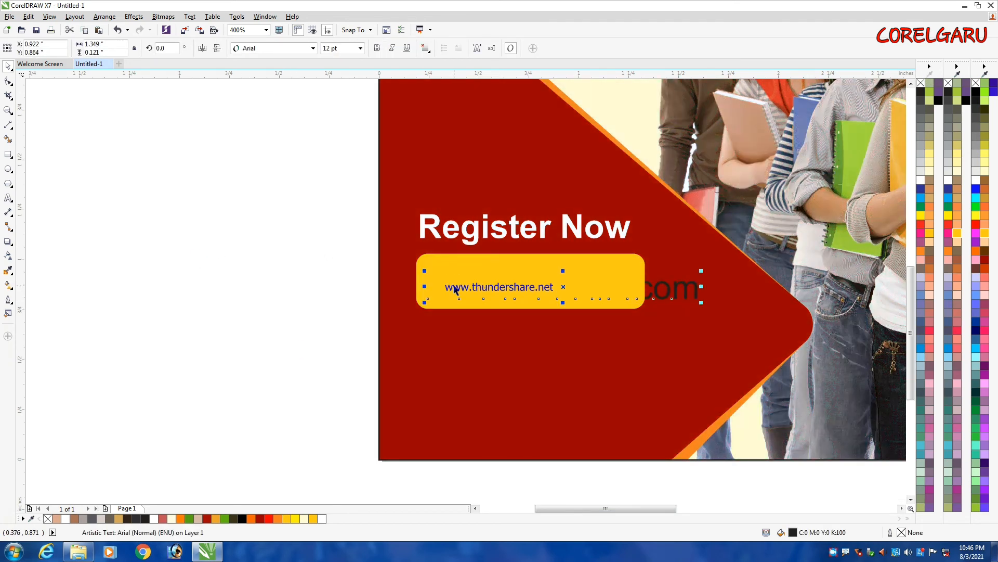
key(shift+Page_Up)
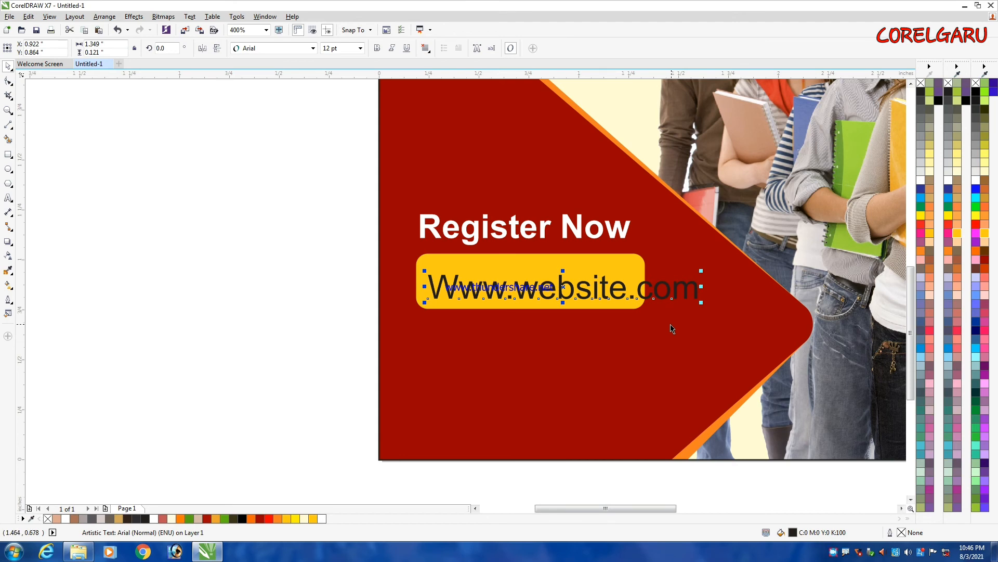
scroll(672, 325, up, 2)
drag(785, 227, 622, 194)
shift+click(552, 146)
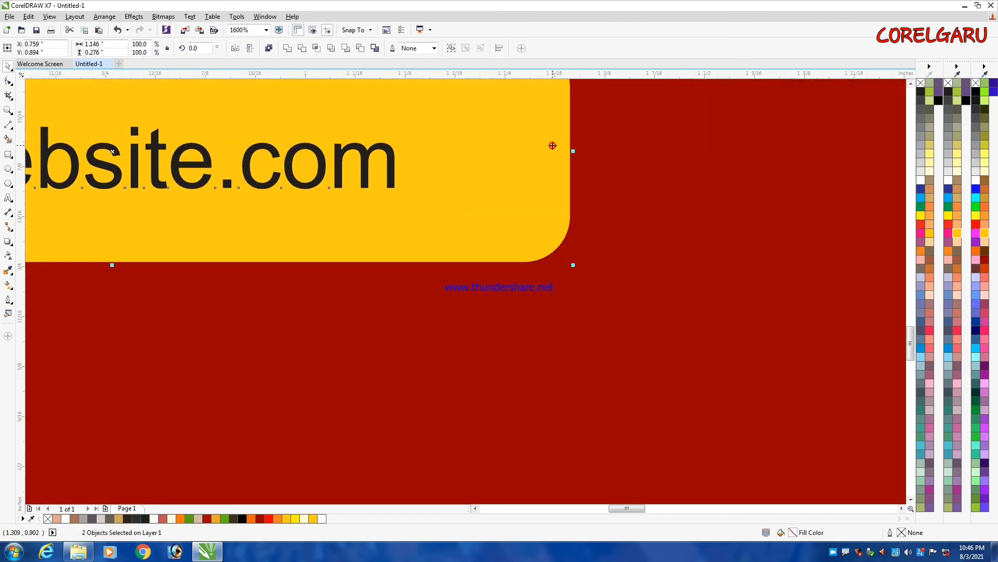
scroll(595, 240, down, 2)
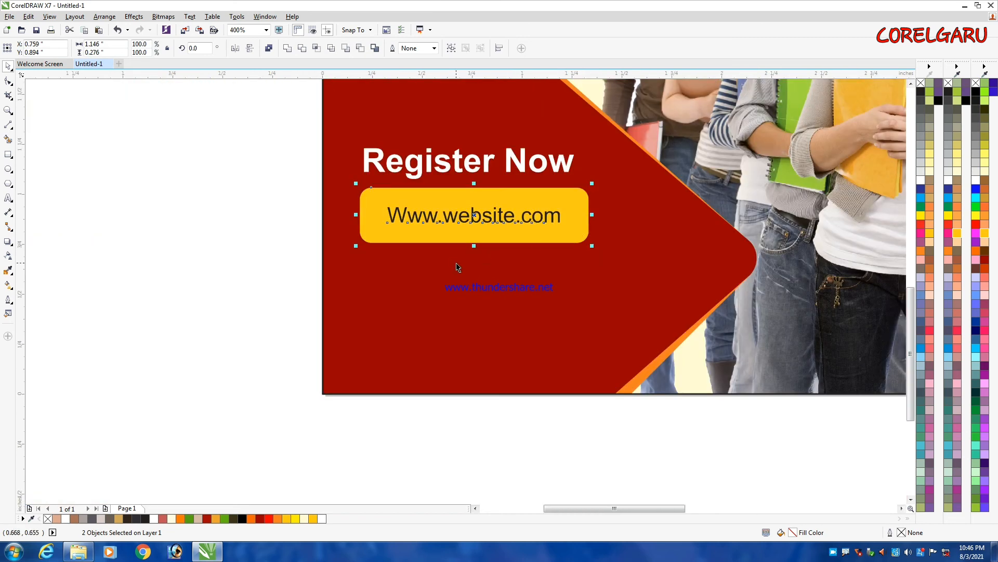
click(238, 252)
Step: Change the website text to UPPERCASE and center it horizontally on the yellow rectangle
scroll(470, 205, up, 1)
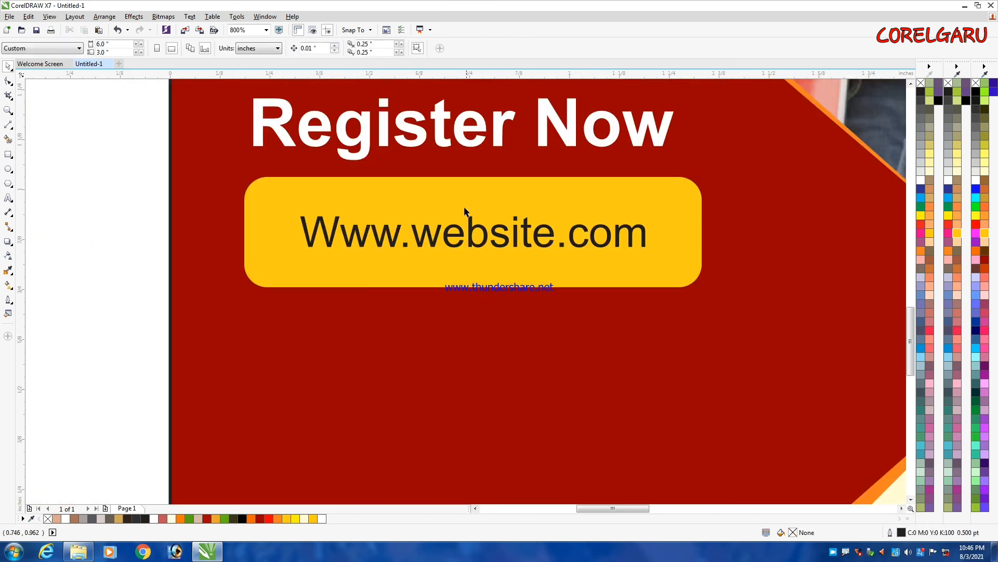
double_click(440, 237)
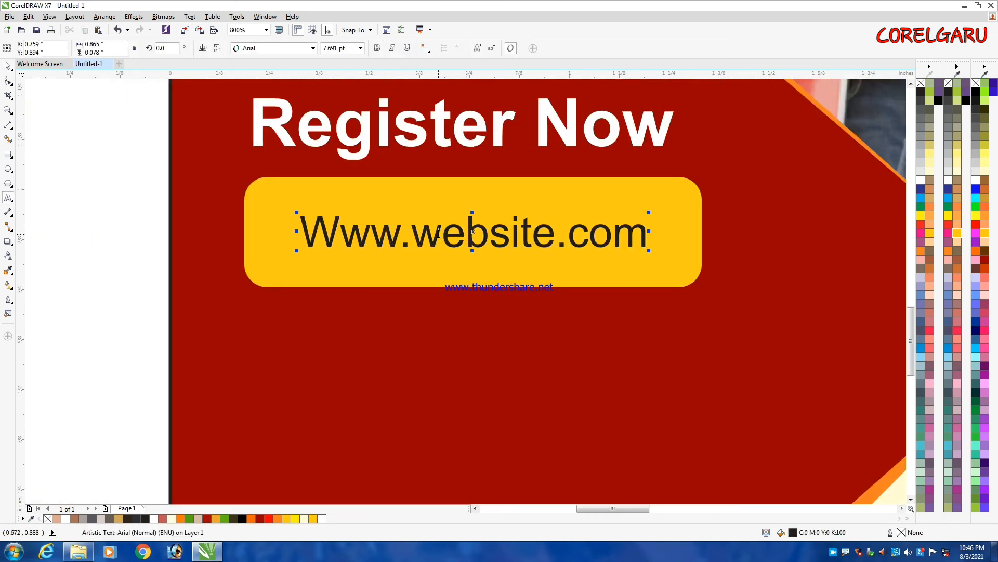
key(ctrl+a)
key(shift+F3)
key(u)
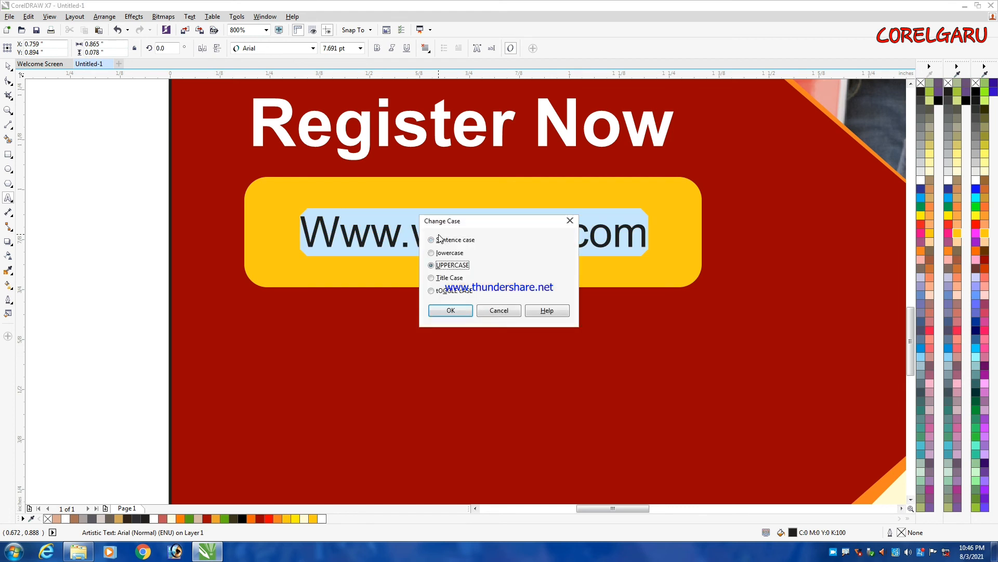
key(Return)
key(ctrl+space)
shift+click(481, 278)
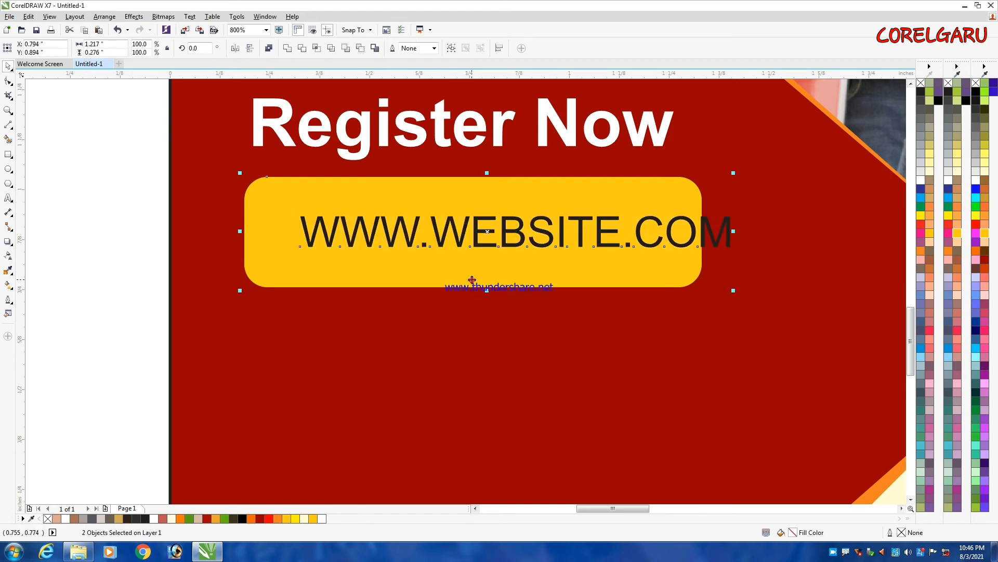
key(c)
scroll(488, 275, down, 2)
click(223, 245)
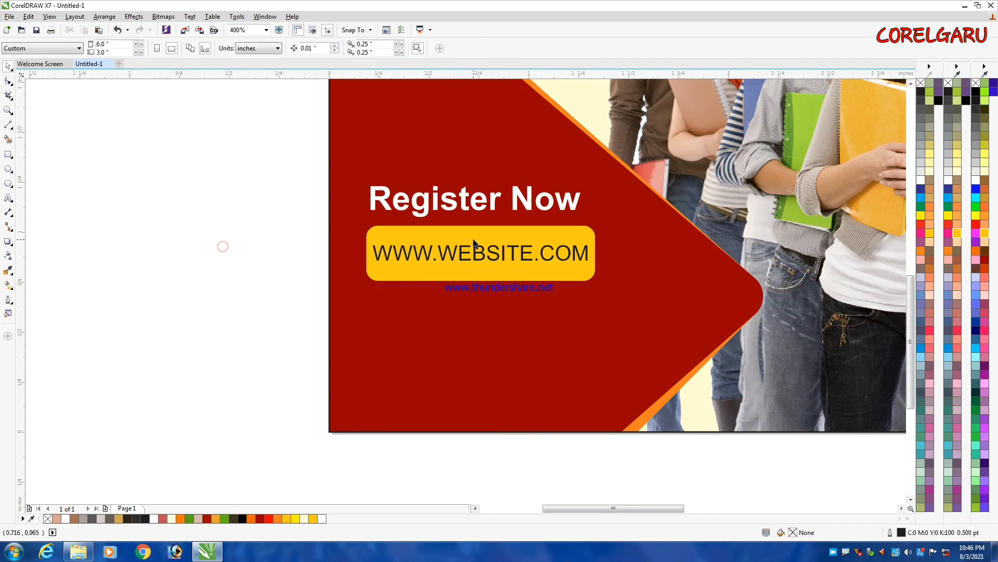
scroll(471, 245, up, 2)
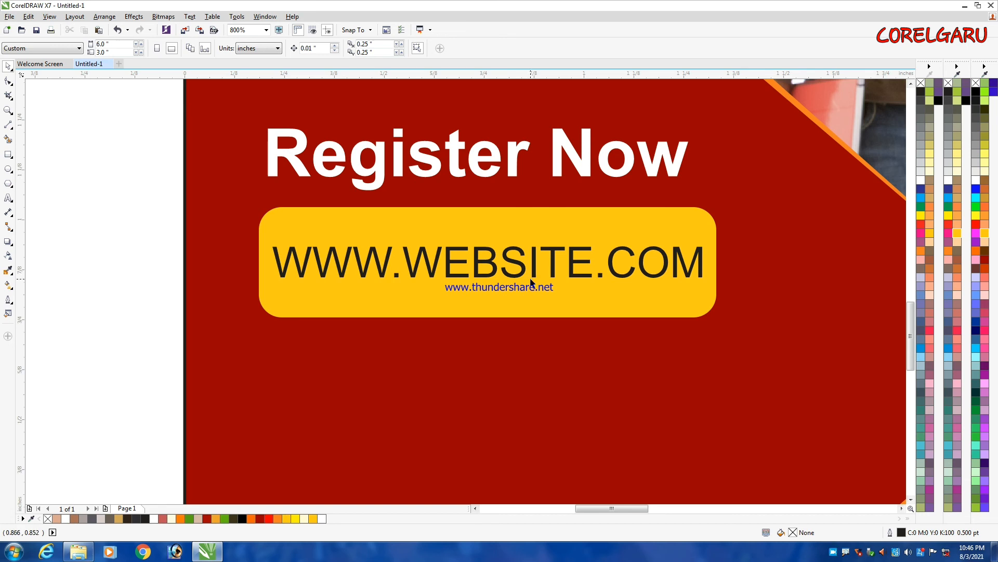
click(414, 266)
double_click(414, 265)
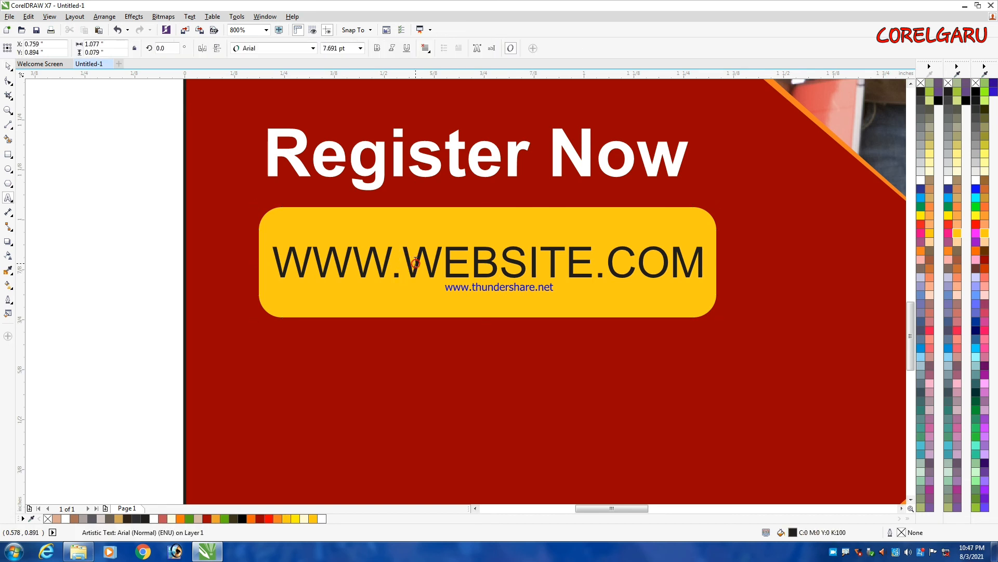
key(ctrl+a)
key(shift+F3)
key(alt+t)
key(Return)
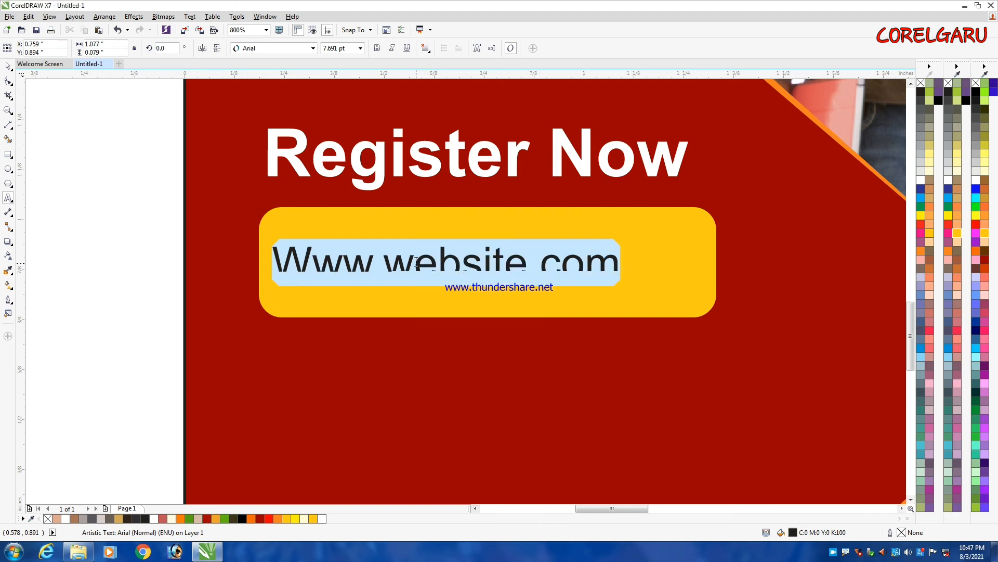
key(ctrl+space)
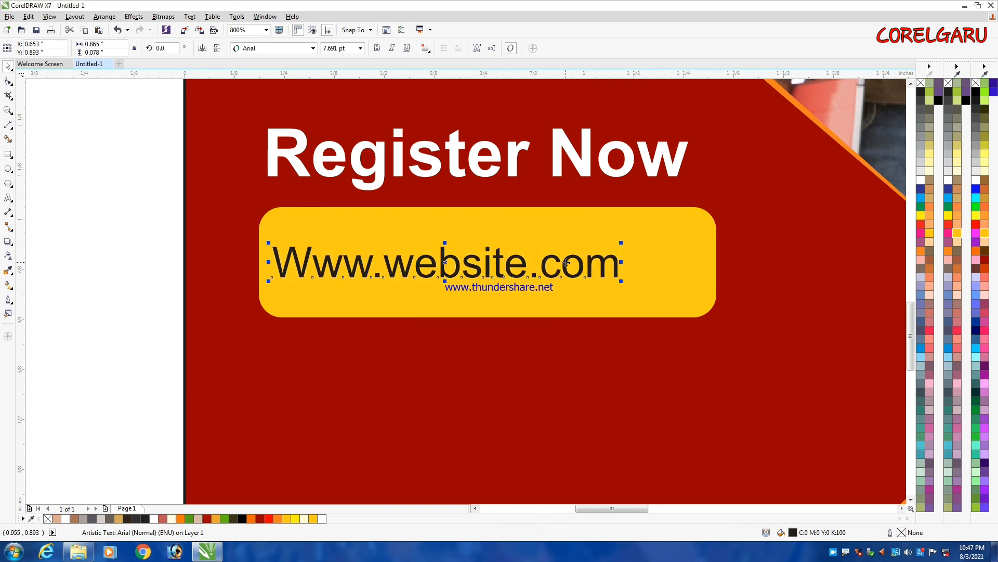
Step: Center the website text horizontally and vertically on the yellow rectangle and make it bold
shift+click(664, 276)
key(c)
key(e)
shift+click(675, 261)
click(378, 49)
Step: Group the "Register Now" text, yellow rectangle and website text, and nudge the group down 0.06 in
scroll(527, 228, down, 2)
drag(395, 172, 615, 298)
key(ctrl+g)
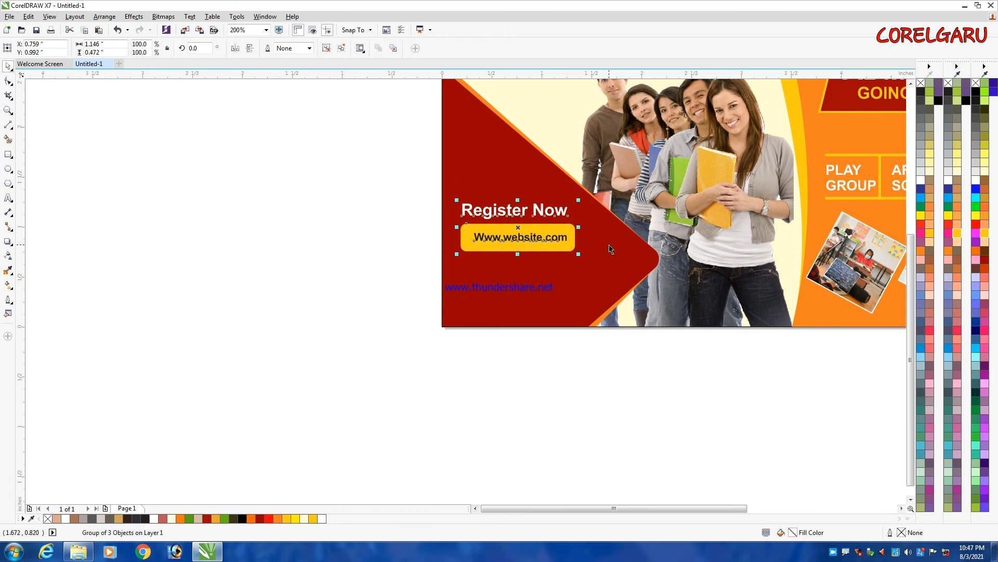
key(ctrl+Down)
key(ctrl+Down)
key(ctrl+Down)
key(ctrl+Down)
key(ctrl+Down)
key(ctrl+Down)
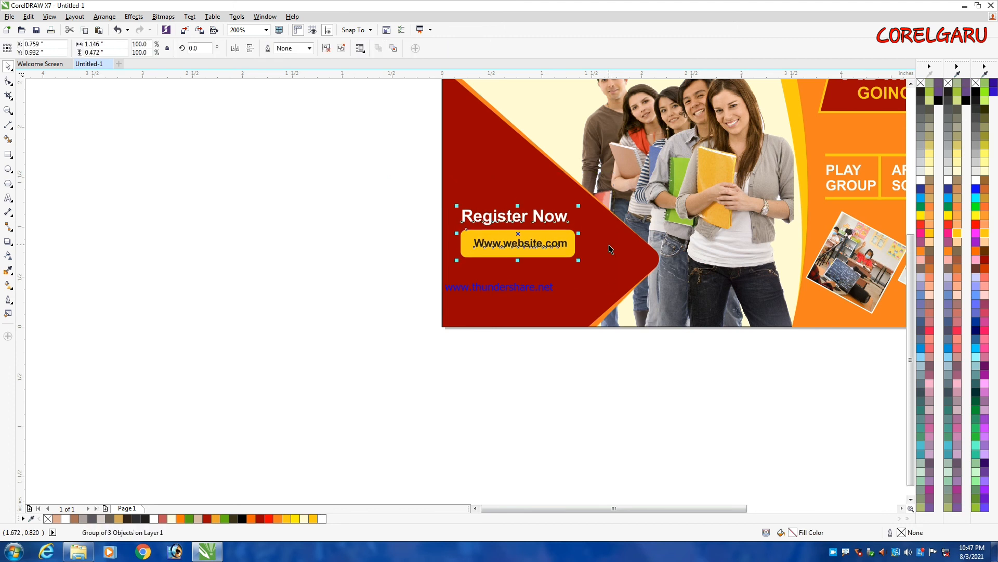
Step: Examine the whole banner layout, including the registration block, photos and discount callout
scroll(610, 248, down, 1)
key(z)
drag(484, 91, 843, 301)
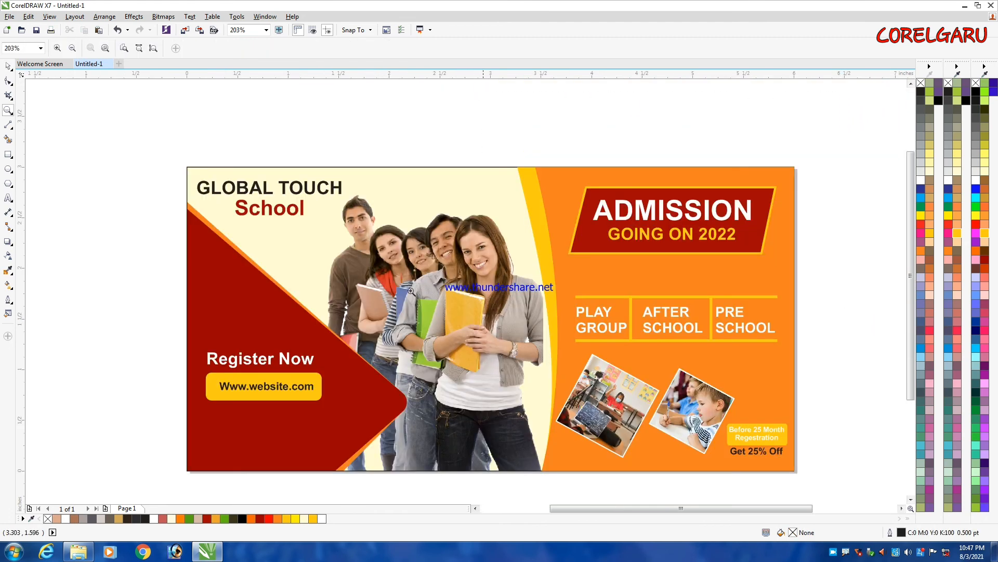
drag(496, 153, 809, 482)
scroll(571, 285, down, 3)
drag(368, 221, 619, 346)
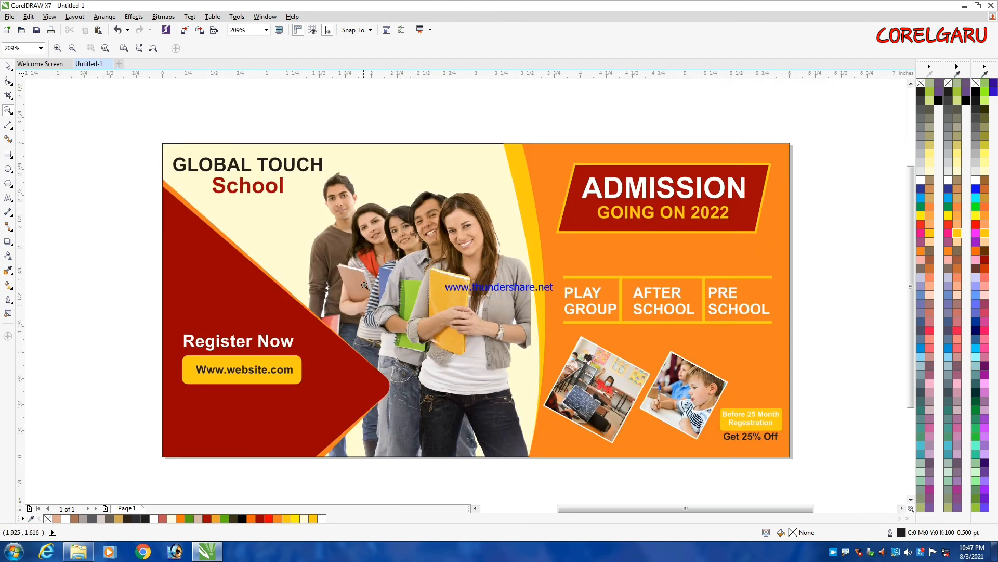
click(265, 268)
scroll(432, 265, down, 3)
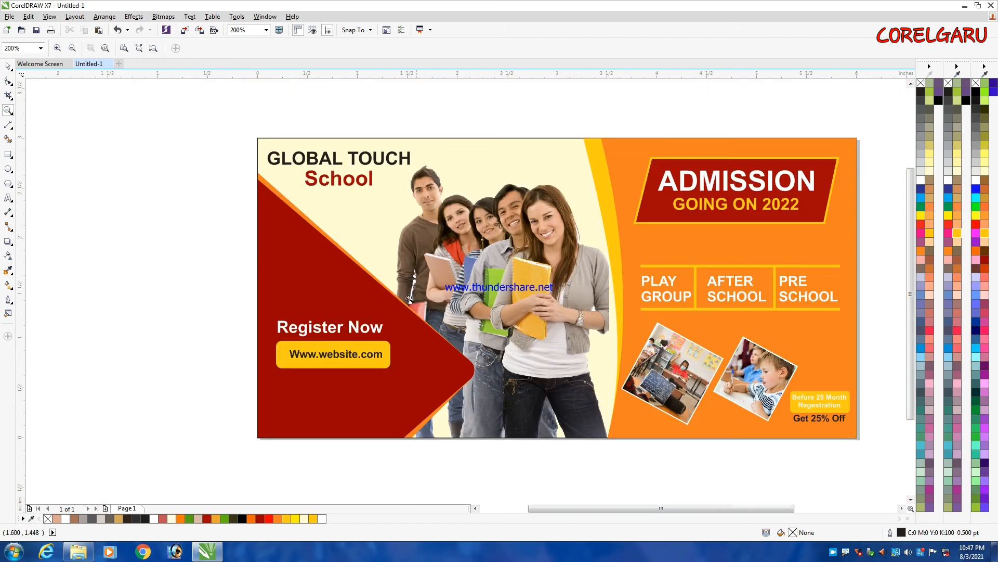
Step: Inspect the orange side of the banner up close, checking the admission heading, program labels, tilted photos and discount callout
click(340, 362)
scroll(364, 320, down, 3)
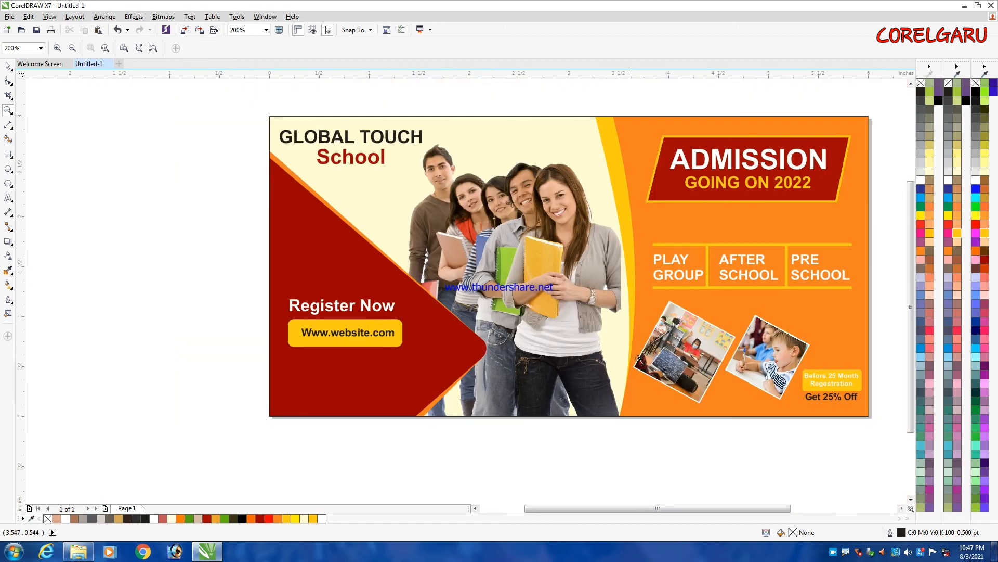
click(796, 371)
scroll(621, 288, down, 3)
click(807, 335)
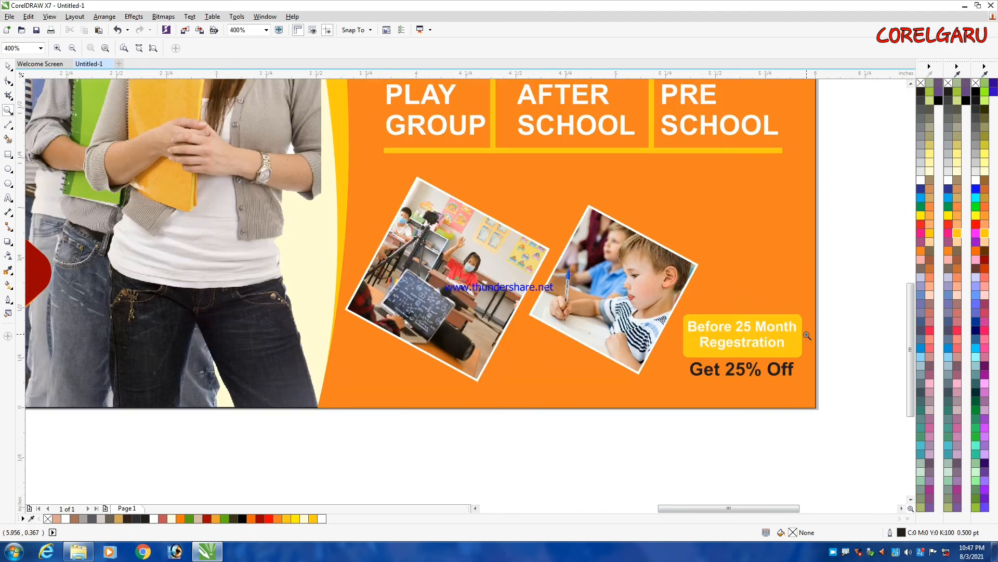
scroll(615, 286, down, 3)
click(613, 210)
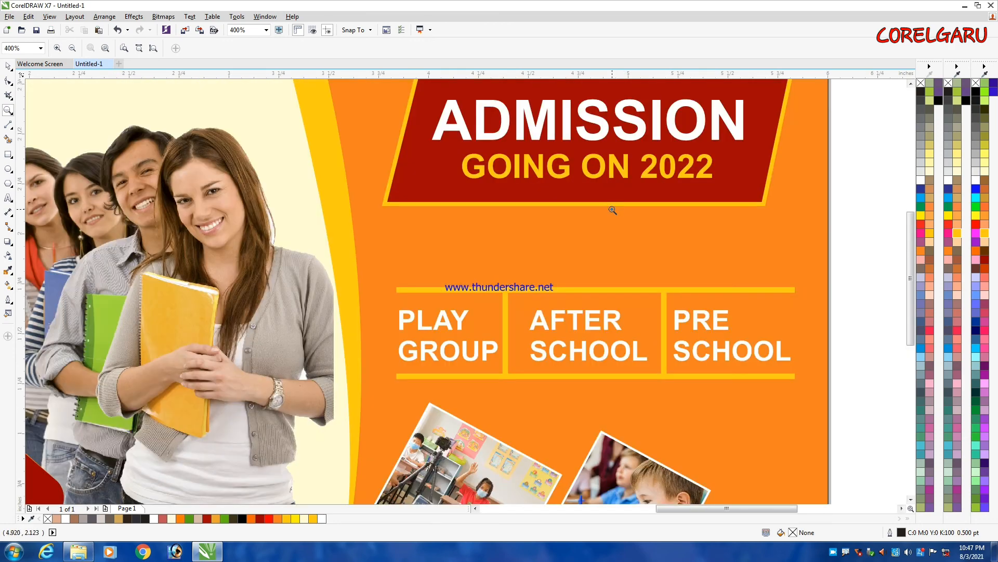
scroll(629, 302, down, 3)
click(617, 310)
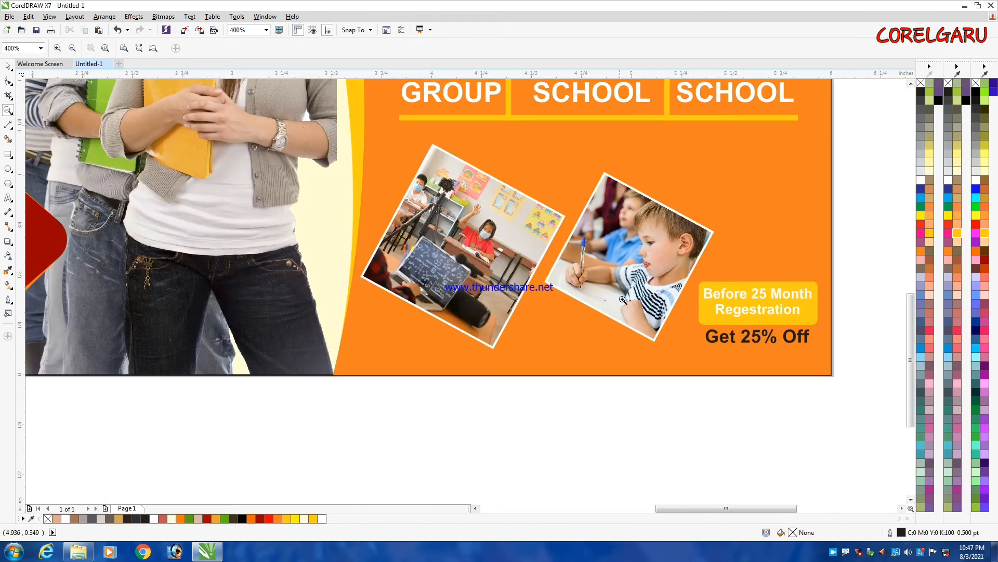
scroll(448, 235, down, 2)
Step: Review the student group photo and school name, comparing close-ups of the classroom photos and admission heading with the overall banner composition
scroll(418, 203, up, 3)
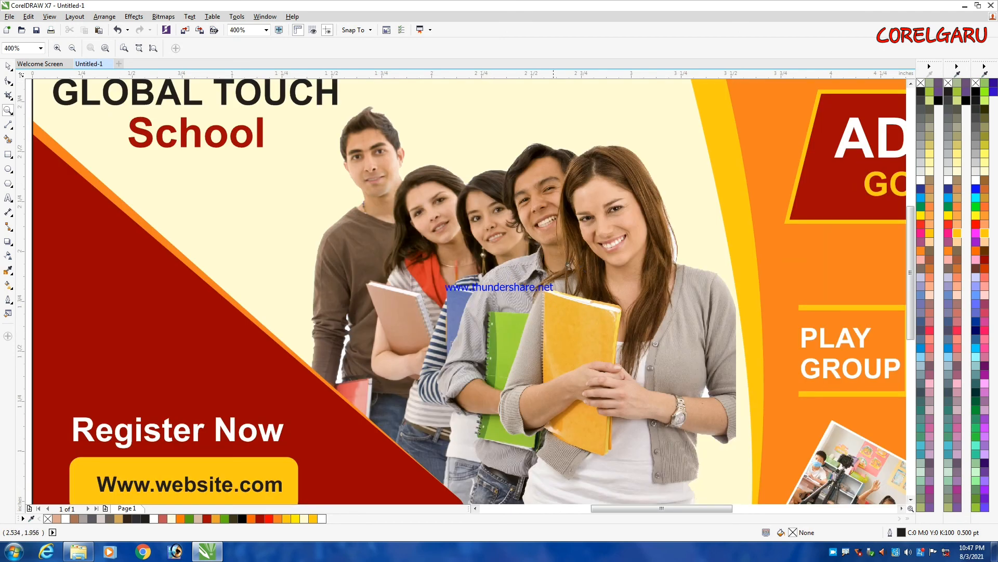
scroll(606, 259, up, 1)
scroll(583, 218, down, 3)
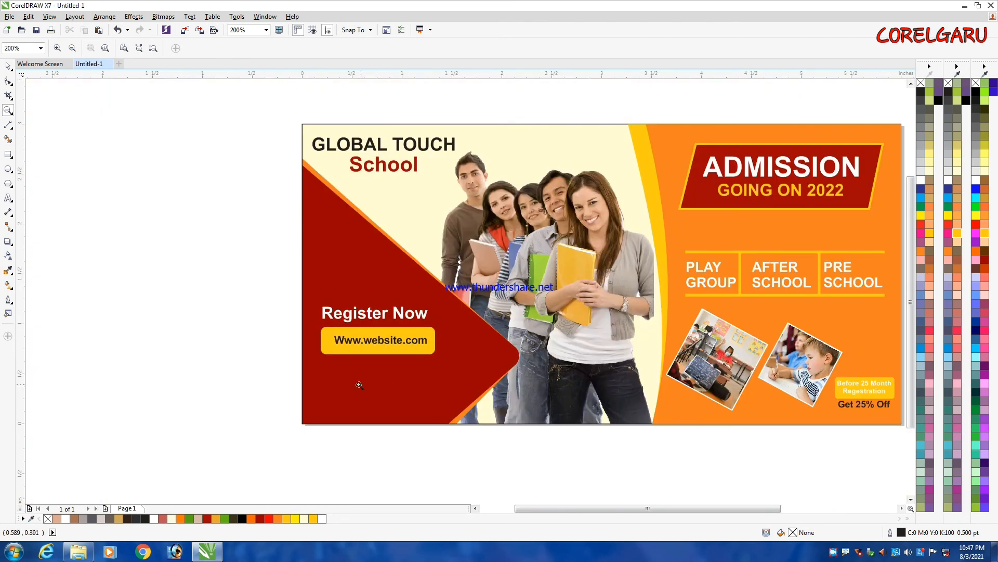
scroll(367, 353, up, 3)
scroll(416, 302, down, 3)
scroll(483, 312, up, 2)
scroll(484, 309, down, 1)
scroll(528, 299, down, 2)
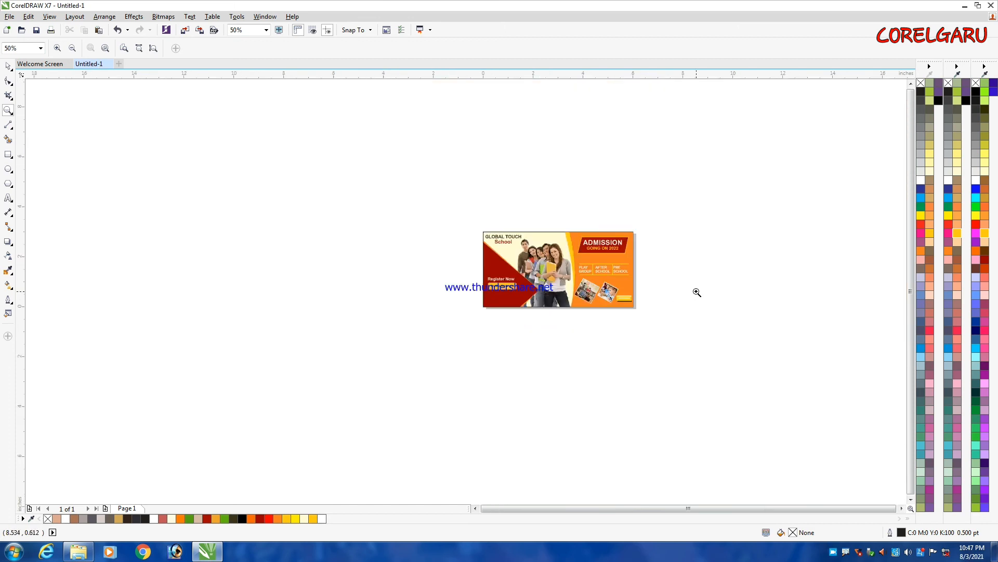
scroll(606, 290, up, 2)
scroll(611, 278, up, 2)
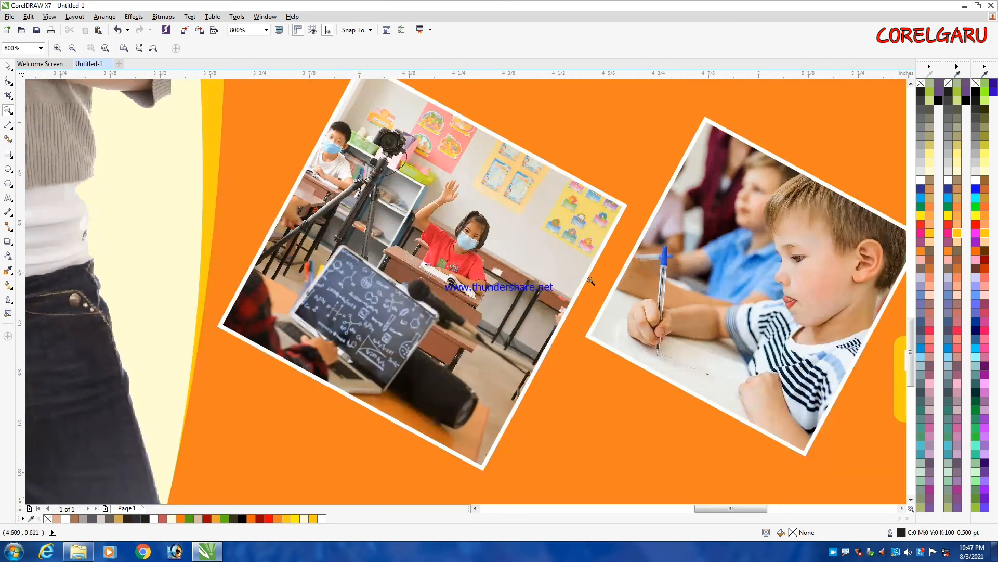
scroll(613, 291, down, 2)
scroll(683, 315, up, 2)
scroll(633, 201, down, 3)
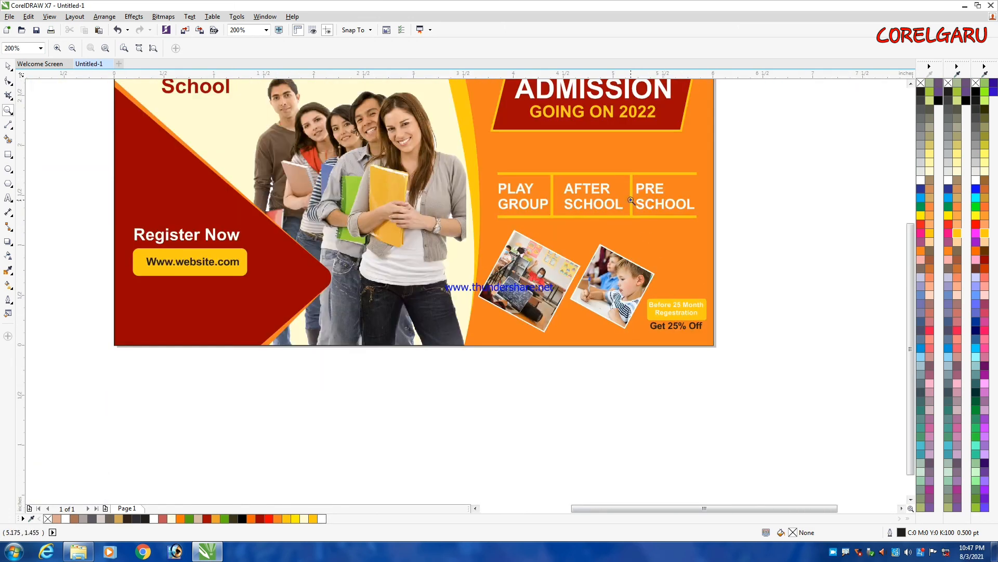
scroll(630, 197, up, 2)
scroll(630, 179, down, 2)
scroll(630, 177, up, 2)
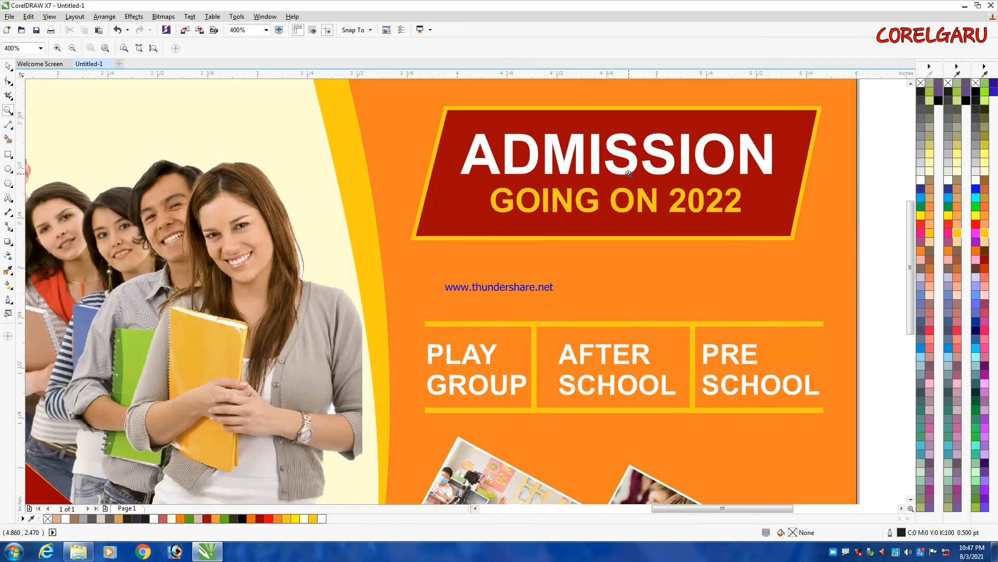
scroll(629, 174, down, 2)
Step: Fit the finished banner to the window and display it as a full-screen preview
drag(374, 144, 692, 302)
key(space)
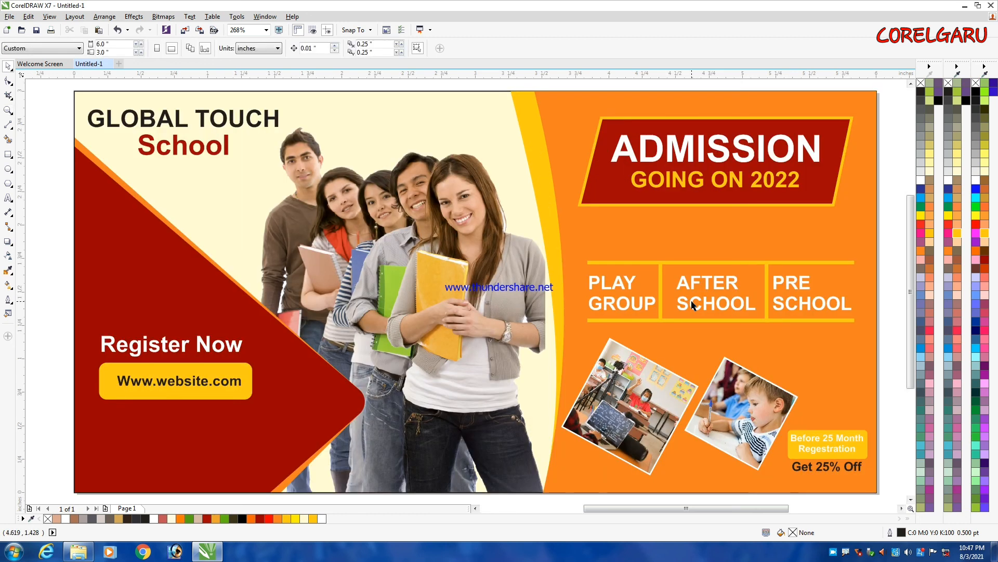
key(F4)
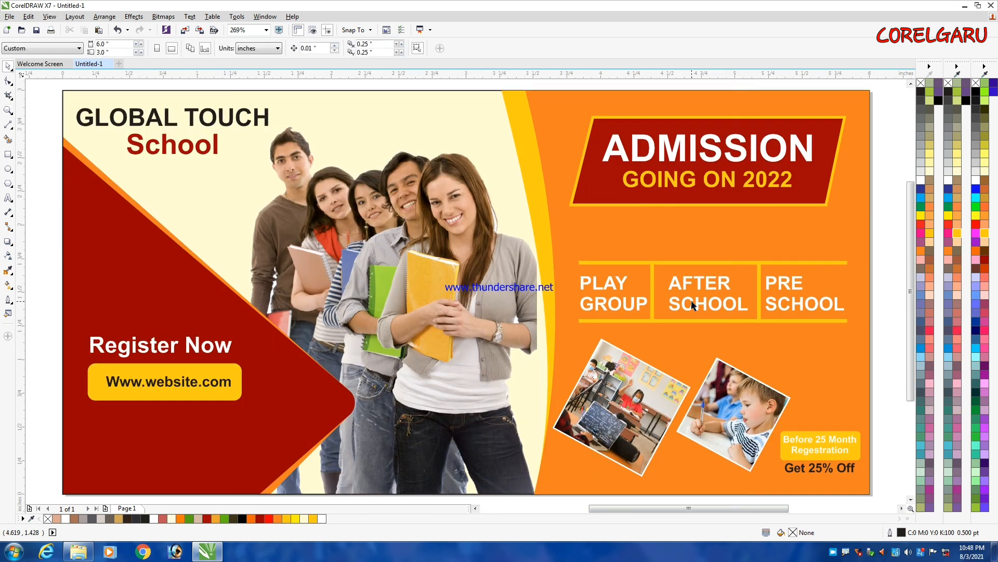
key(F9)
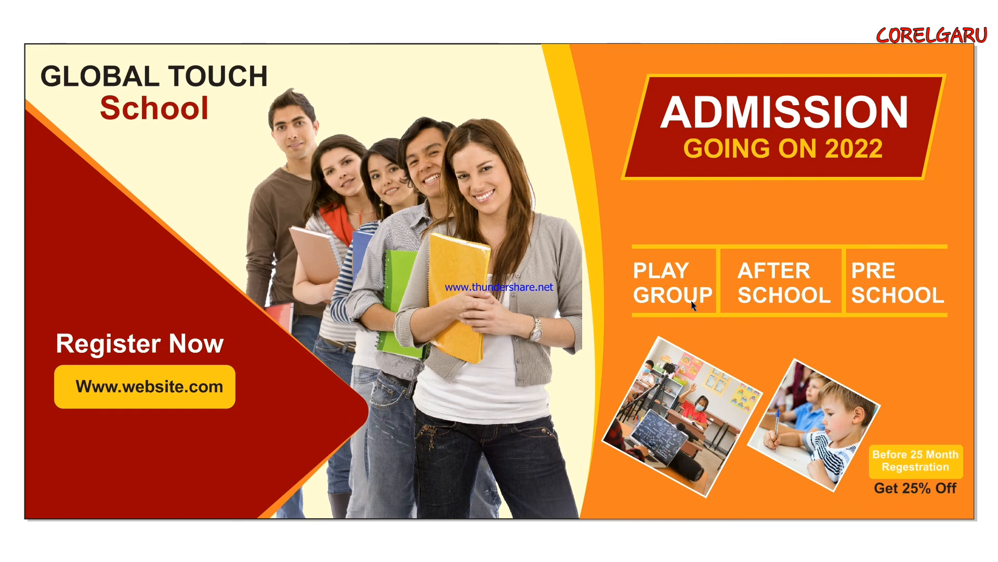